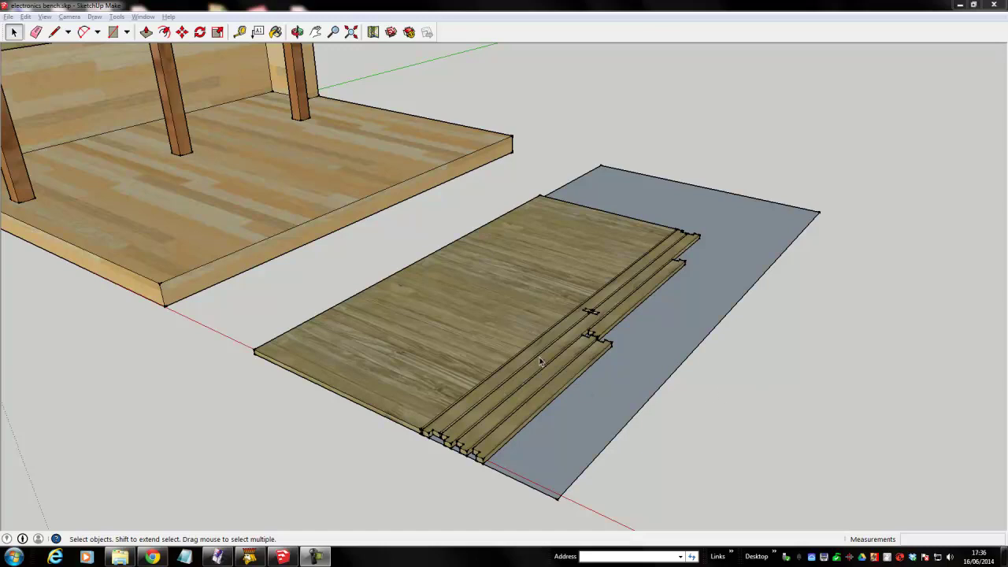
Orbit the camera until the bench and the boards on the grey sheet fill the view
{"action": "middle_click_drag", "start_coordinate": [540, 357], "coordinate": [369, 333]}
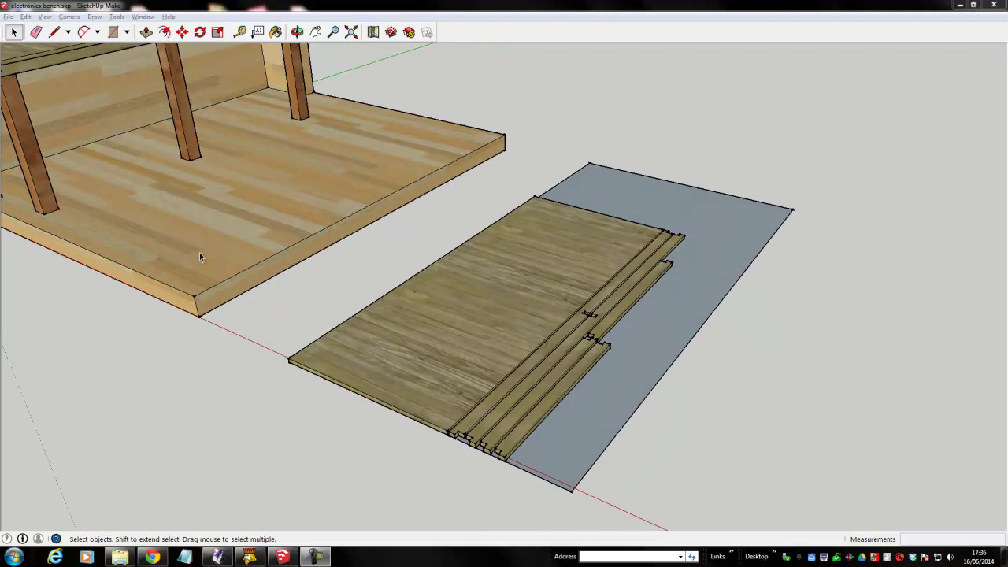
{"action": "middle_click_drag", "start_coordinate": [163, 229], "coordinate": [150, 213]}
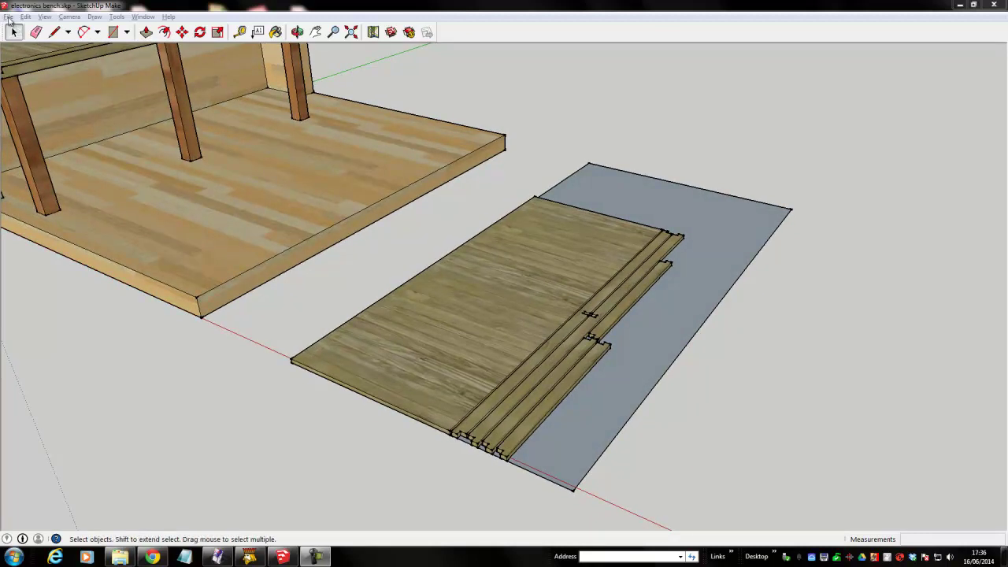
Save the model, then save it over 'electronics bench for dxf.skp', confirming the replacement
{"action": "left_click", "coordinate": [8, 16]}
{"action": "left_click", "coordinate": [28, 56]}
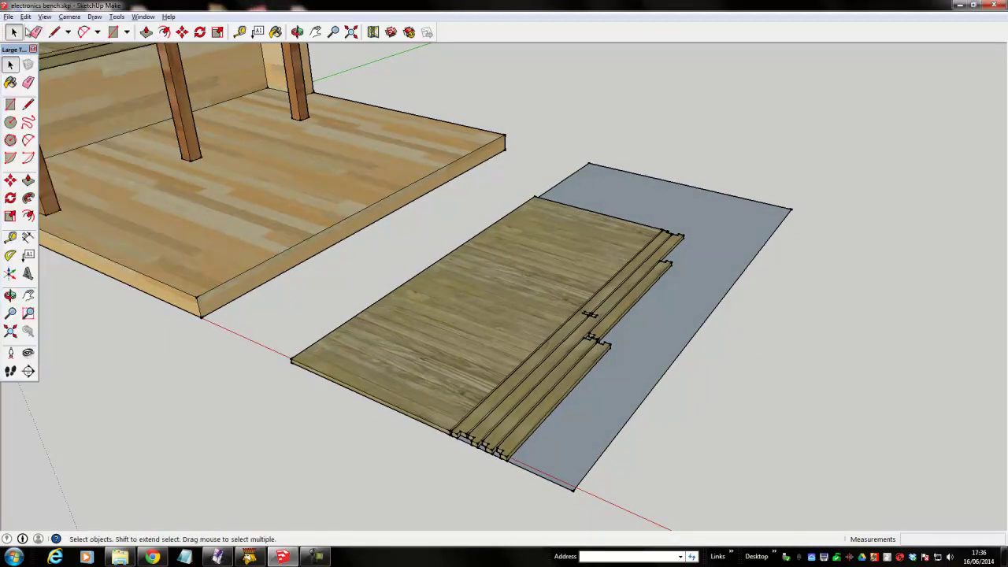
{"action": "left_click", "coordinate": [8, 16]}
{"action": "left_click", "coordinate": [32, 68]}
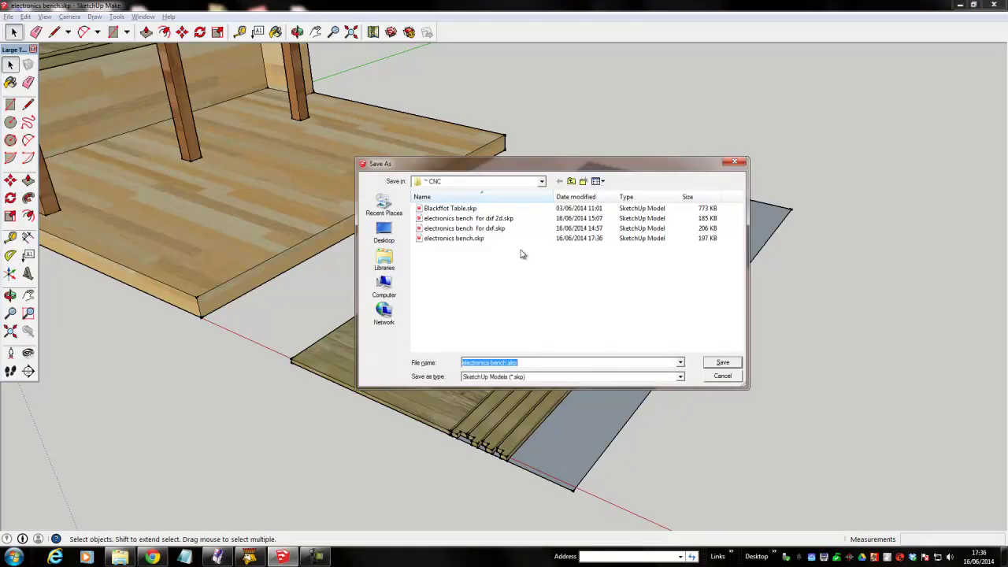
{"action": "left_click", "coordinate": [492, 228]}
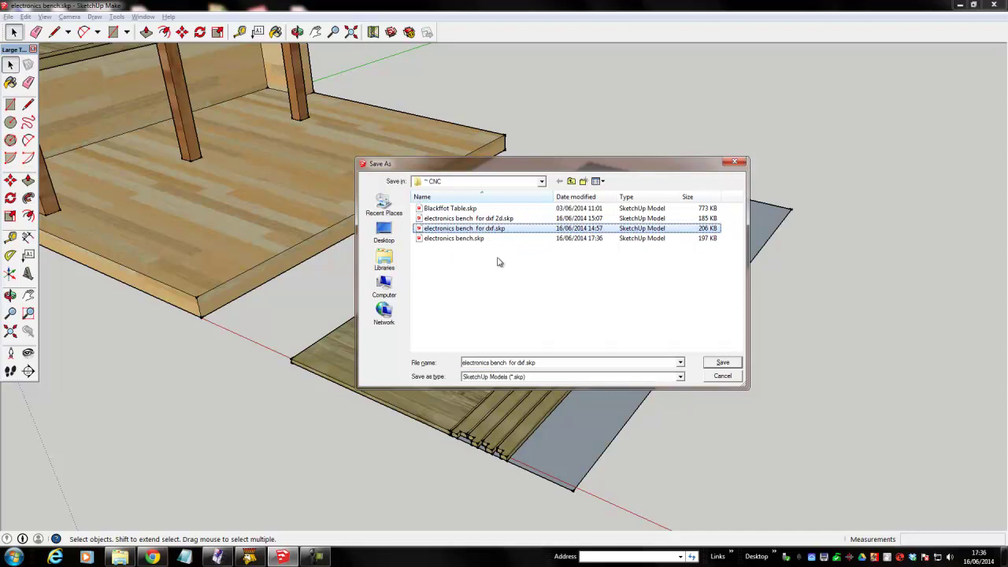
{"action": "left_click", "coordinate": [723, 363]}
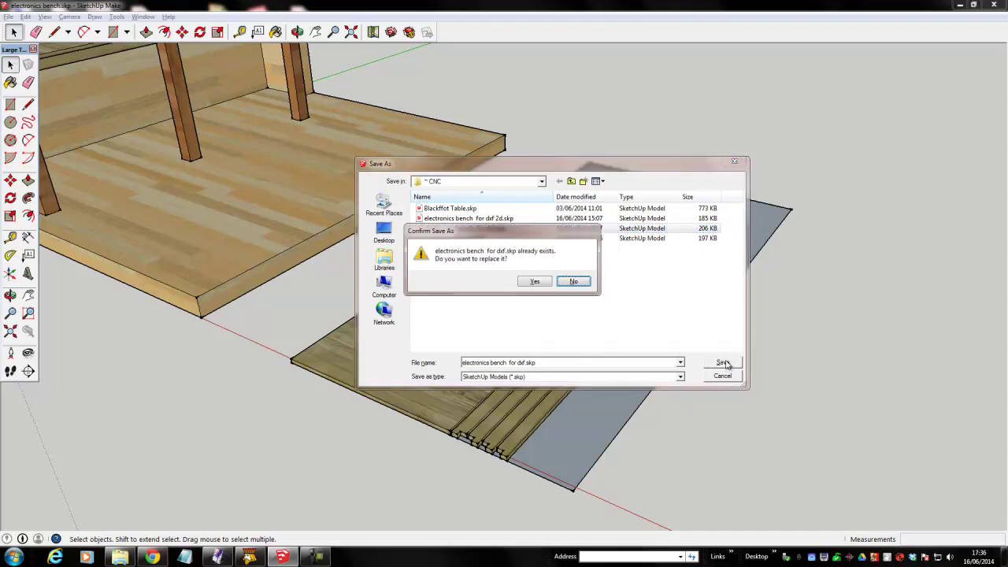
{"action": "left_click", "coordinate": [535, 281]}
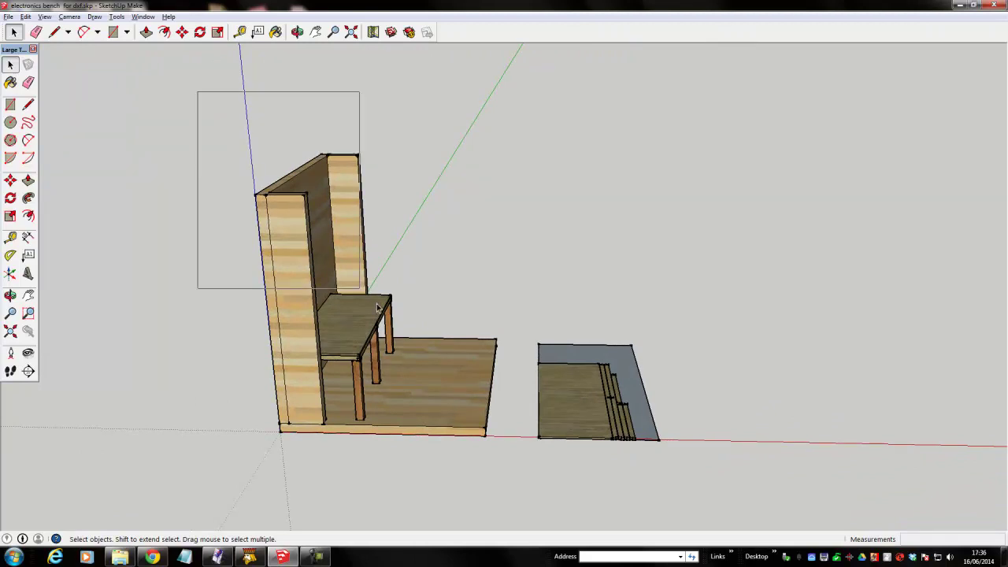
Delete the bench model and the grey floor sheet beneath the boards
{"action": "left_click_drag", "start_coordinate": [508, 450], "coordinate": [515, 453]}
{"action": "key", "text": "Delete"}
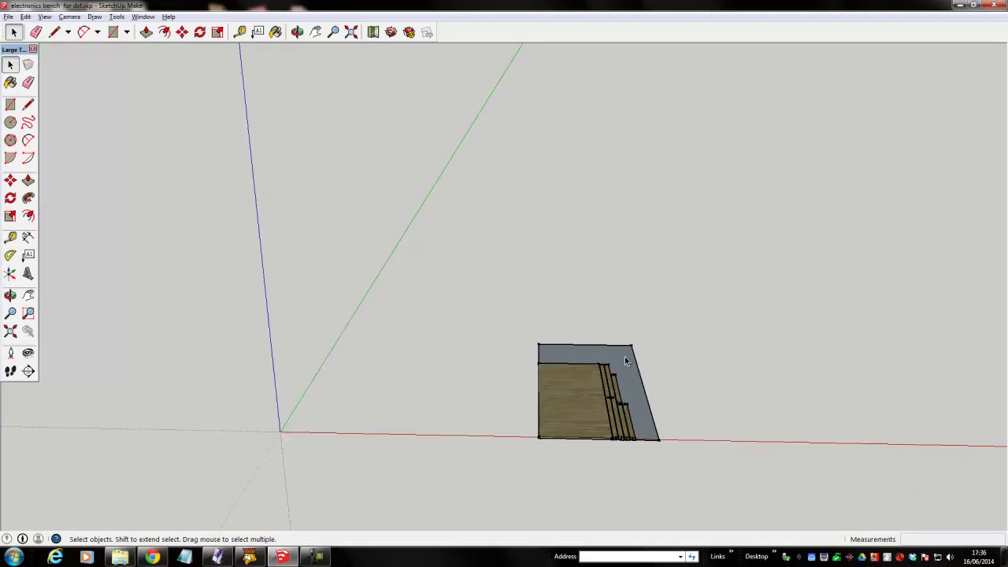
{"action": "middle_click_drag", "start_coordinate": [650, 359], "coordinate": [701, 360]}
{"action": "scroll", "coordinate": [700, 360], "scroll_direction": "up", "scroll_amount": 4}
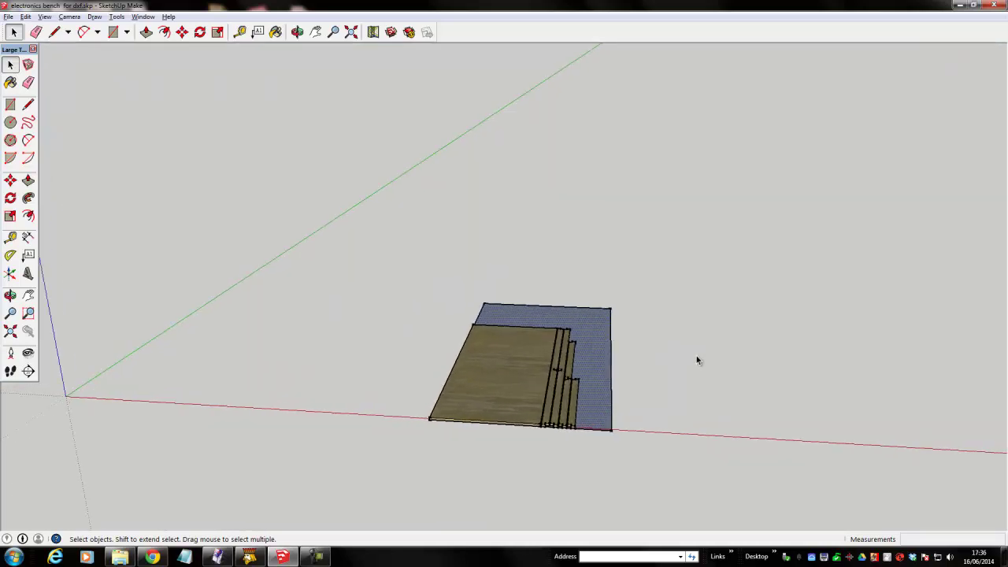
{"action": "key", "text": "Delete"}
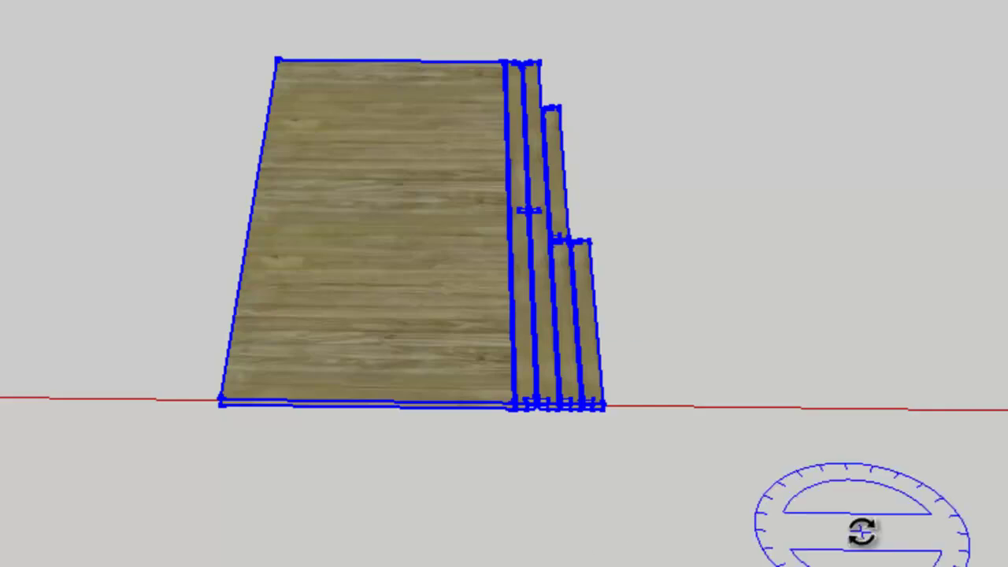
Rotate the boards to lie flat and move them from a corner toward the origin
{"action": "scroll", "coordinate": [798, 493], "scroll_direction": "down", "scroll_amount": 3}
{"action": "scroll", "coordinate": [832, 515], "scroll_direction": "up", "scroll_amount": 4}
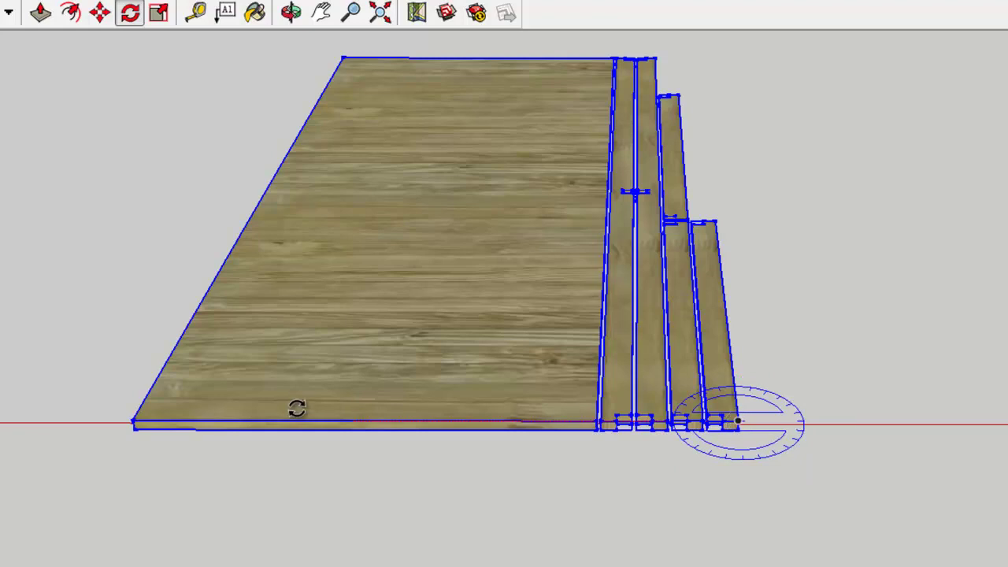
{"action": "left_click", "coordinate": [134, 419]}
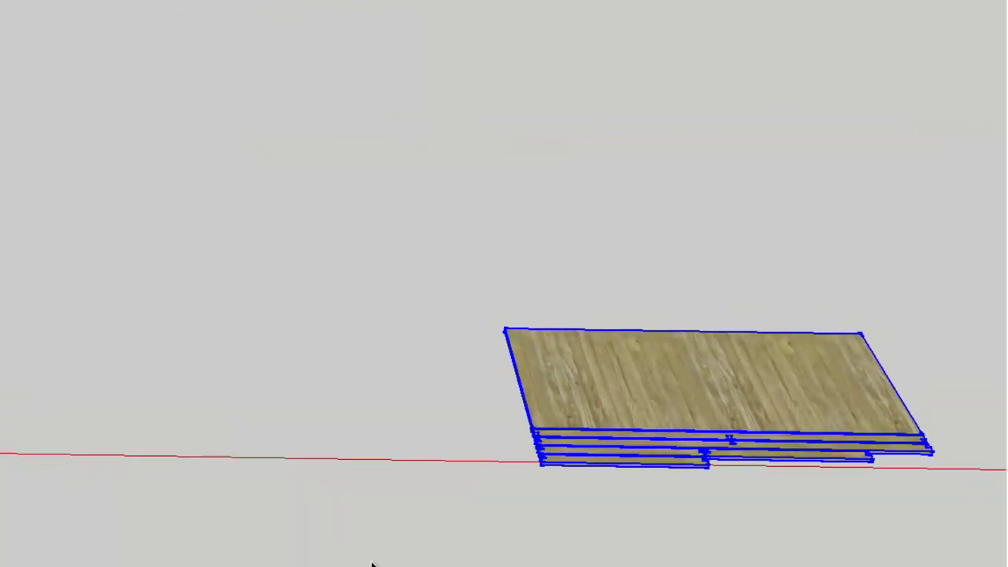
{"action": "key", "text": "m"}
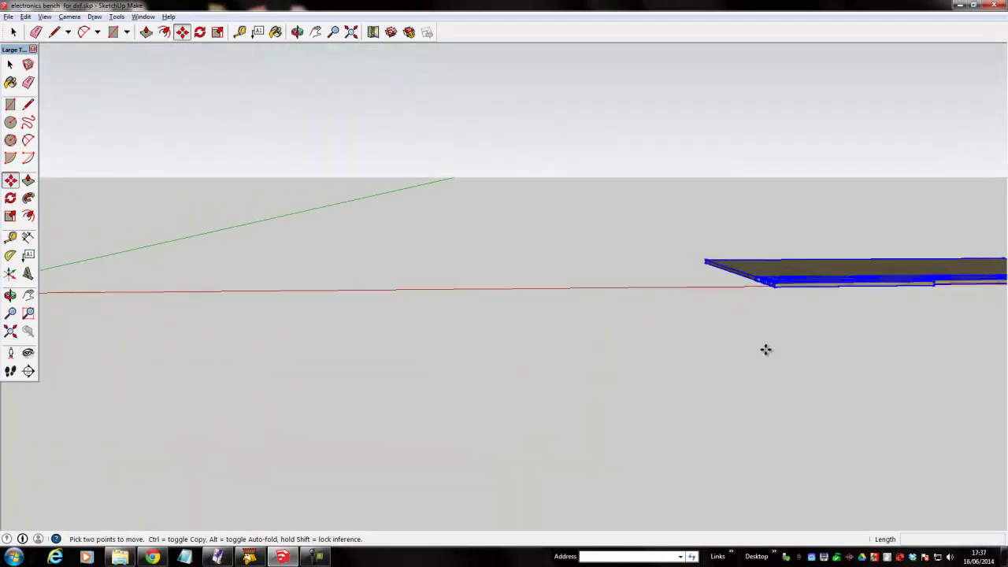
{"action": "left_click", "coordinate": [778, 292]}
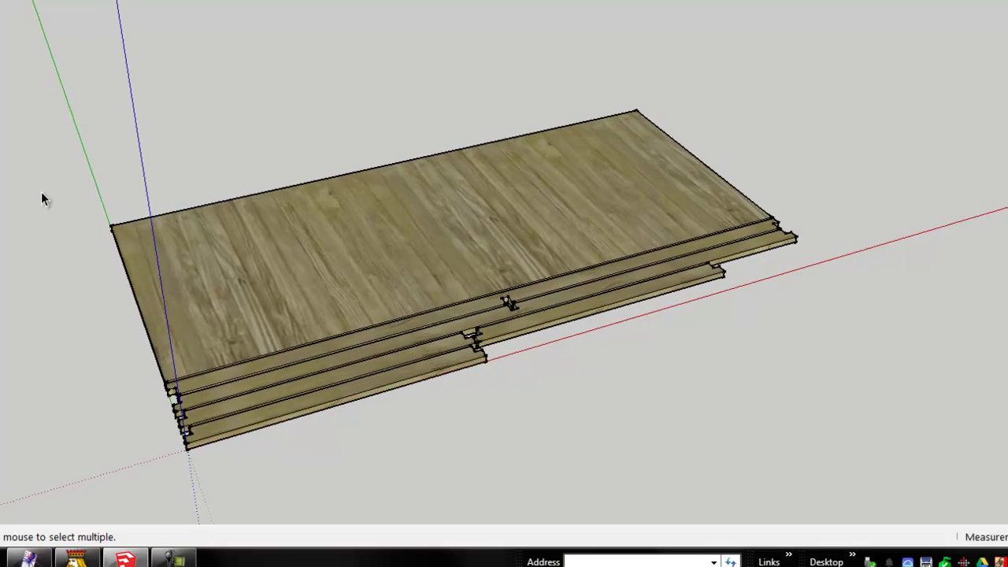
Select all the boards, explode them into loose geometry, and clear the selection
{"action": "left_click_drag", "start_coordinate": [16, 57], "coordinate": [849, 504]}
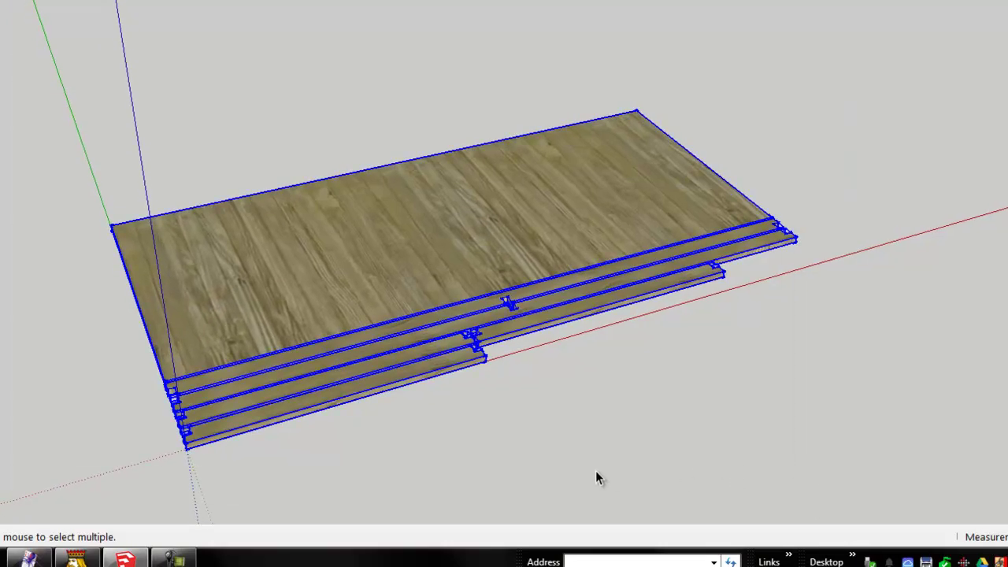
{"action": "right_click", "coordinate": [367, 256]}
{"action": "left_click", "coordinate": [403, 14]}
{"action": "left_click", "coordinate": [420, 15]}
{"action": "middle_click_drag", "start_coordinate": [786, 451], "coordinate": [616, 416]}
Delete the top and underside faces of the large sheet and the next boards
{"action": "left_click", "coordinate": [440, 244]}
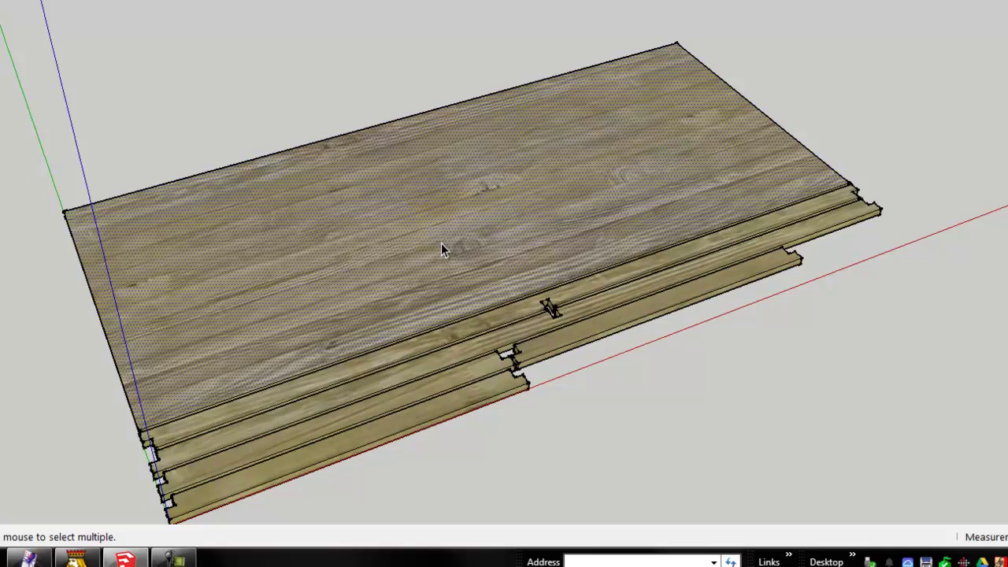
{"action": "key", "text": "Delete"}
{"action": "left_click", "coordinate": [441, 249]}
{"action": "key", "text": "Delete"}
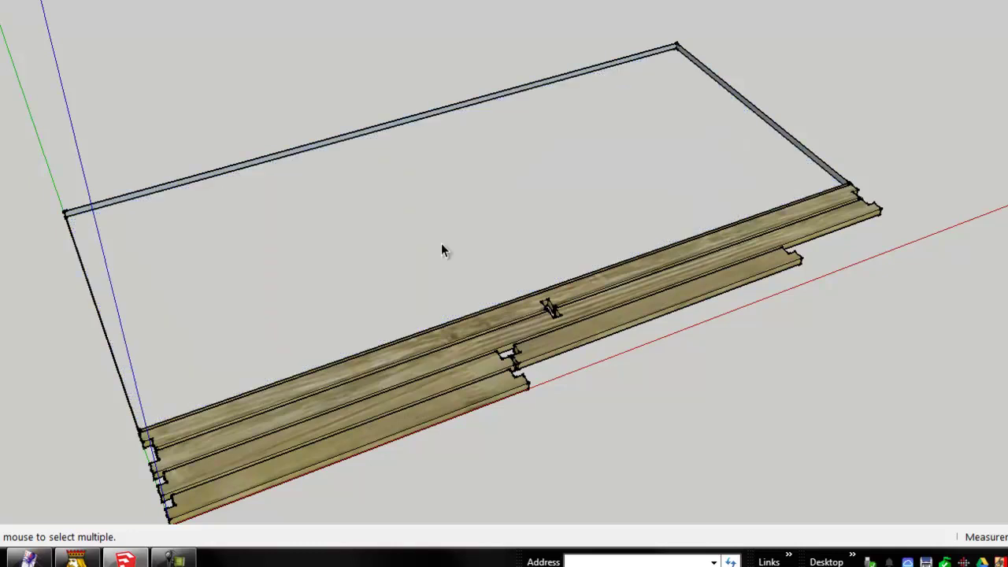
{"action": "left_click", "coordinate": [456, 333]}
{"action": "key", "text": "Delete"}
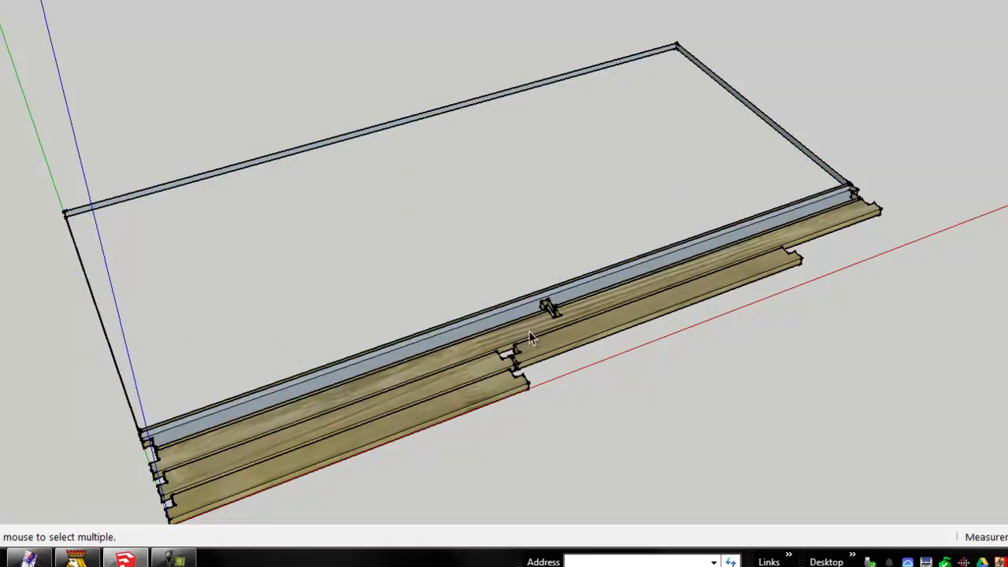
{"action": "left_click", "coordinate": [510, 315]}
{"action": "key", "text": "Delete"}
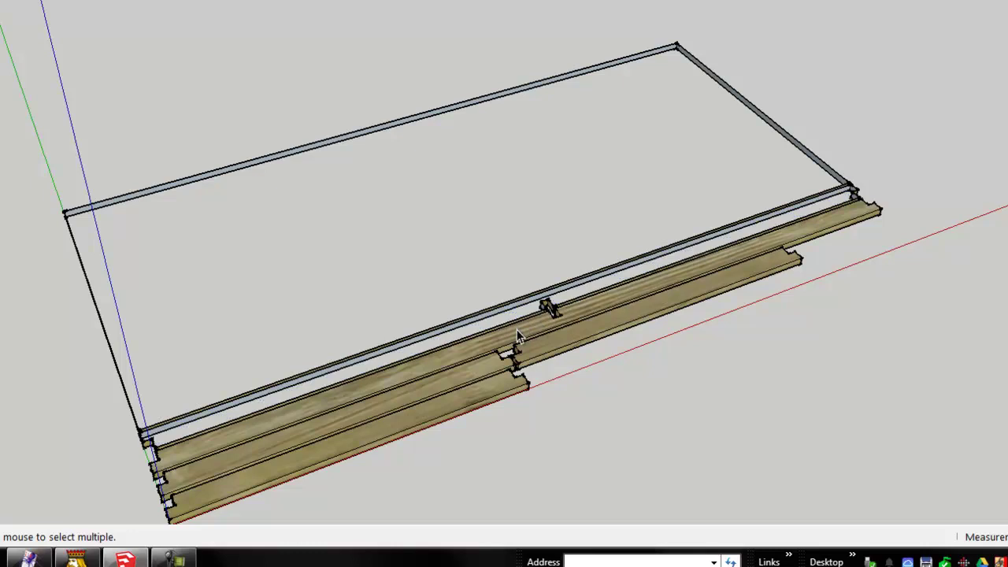
{"action": "left_click", "coordinate": [516, 329]}
{"action": "key", "text": "Delete"}
{"action": "left_click", "coordinate": [522, 331]}
{"action": "key", "text": "Delete"}
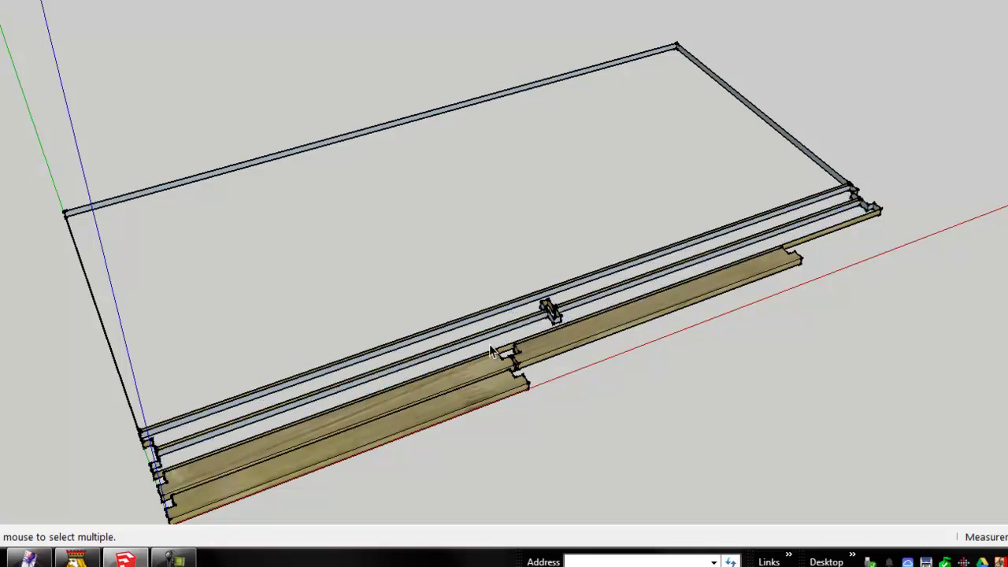
Delete the top and underside faces of the remaining long and front boards
{"action": "left_click", "coordinate": [456, 378]}
{"action": "key", "text": "Delete"}
{"action": "left_click", "coordinate": [551, 345]}
{"action": "key", "text": "Delete"}
{"action": "key", "text": "Delete"}
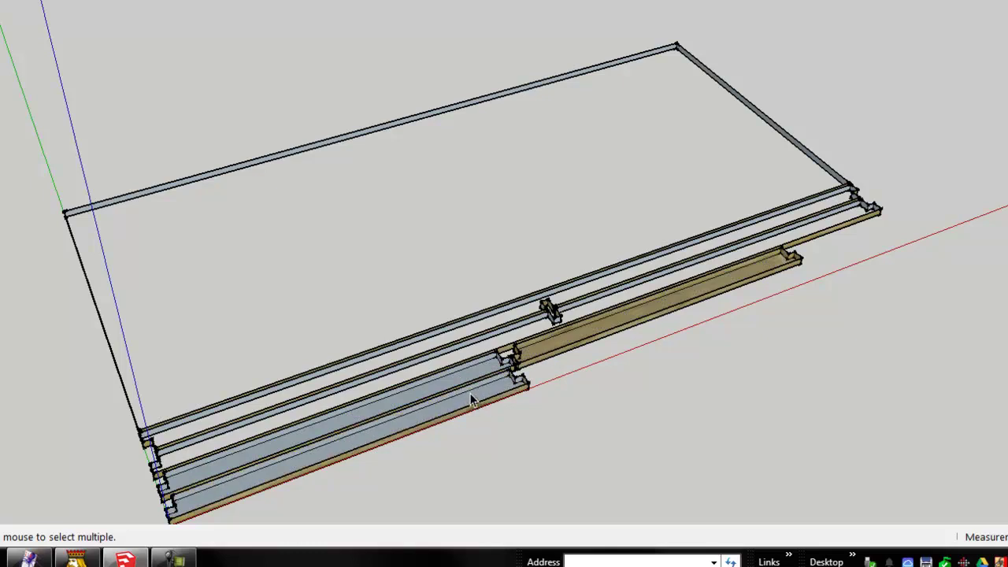
{"action": "left_click", "coordinate": [465, 382]}
{"action": "key", "text": "Delete"}
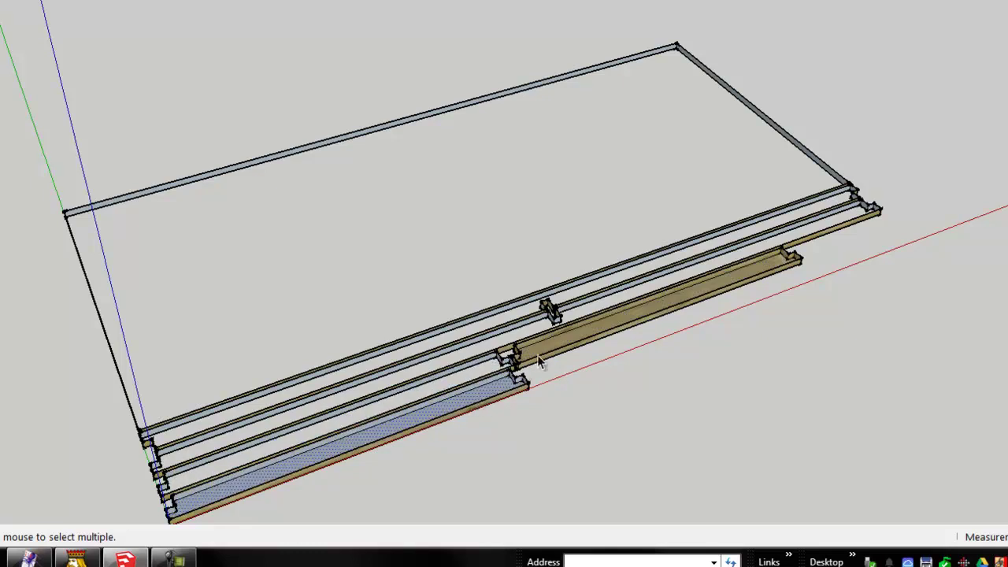
{"action": "key", "text": "Delete"}
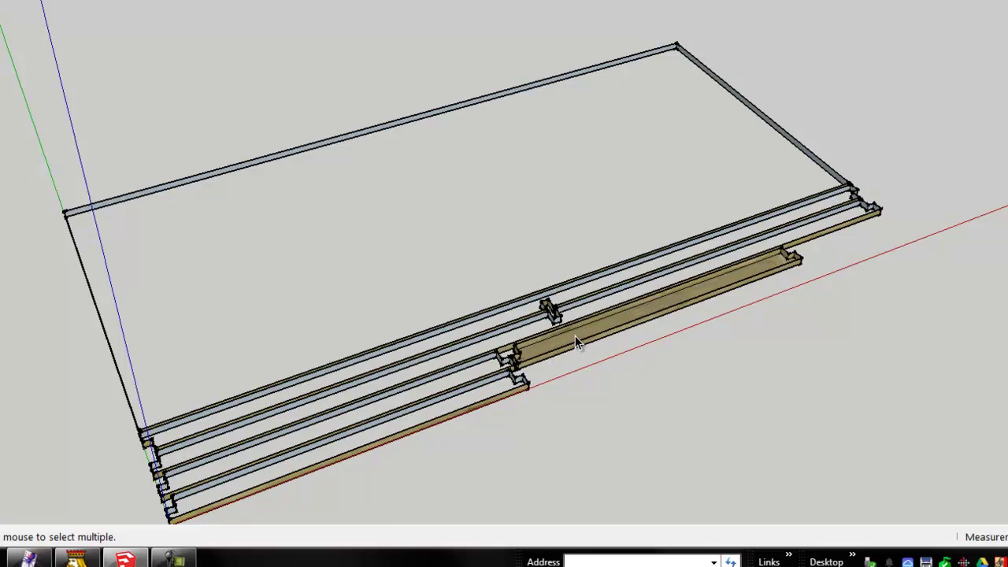
{"action": "left_click", "coordinate": [575, 335]}
{"action": "key", "text": "Delete"}
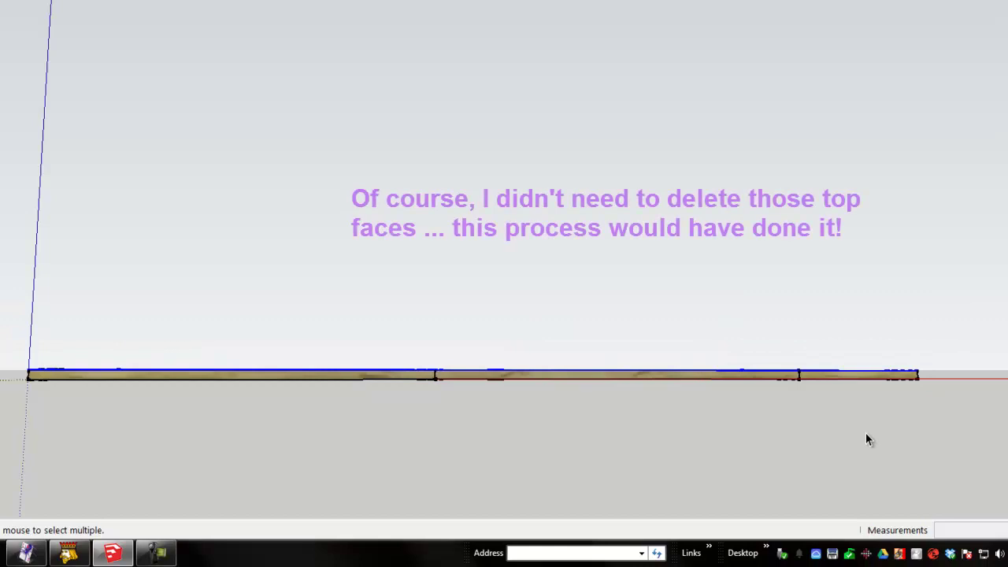
Delete the wood-textured board sides and return to a perspective view
{"action": "key", "text": "Delete"}
{"action": "key", "text": "F8"}
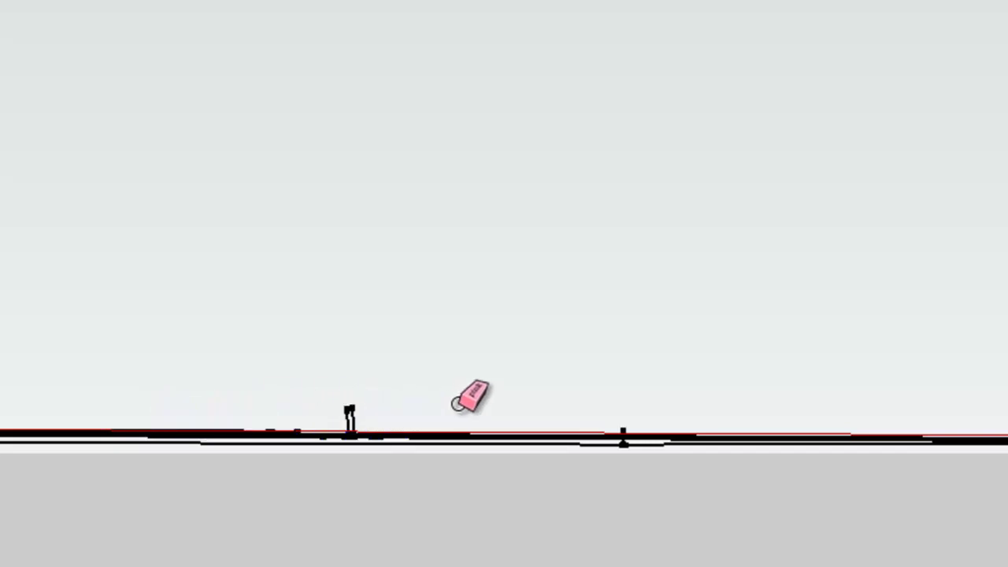
Erase a leftover vertical edge stub and orbit to check the flat outlines
{"action": "left_click", "coordinate": [371, 411]}
{"action": "middle_click_drag", "start_coordinate": [520, 366], "coordinate": [613, 384]}
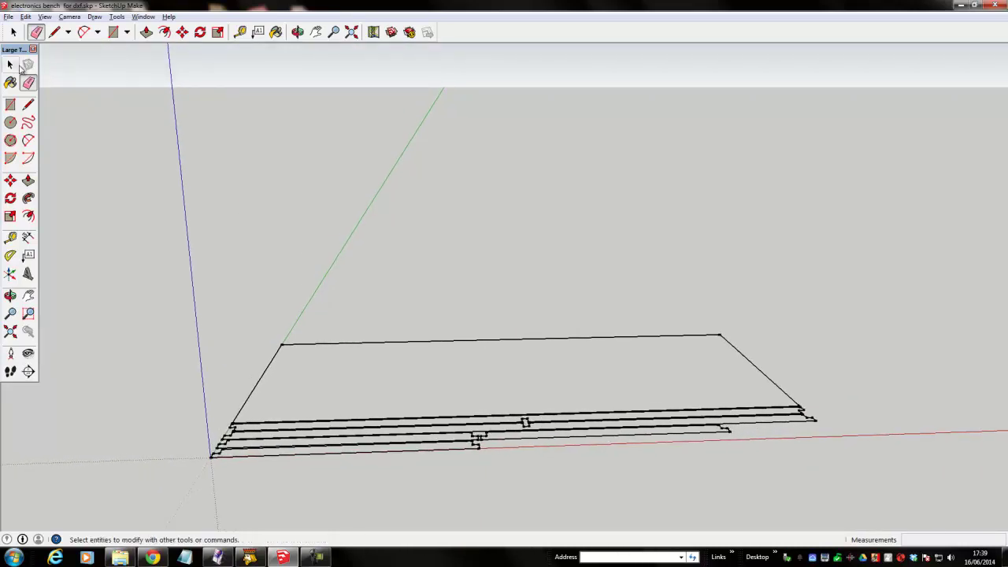
Save the model as 'electronics bench for dxf 2d.skp', confirming the replacement
{"action": "left_click", "coordinate": [9, 16]}
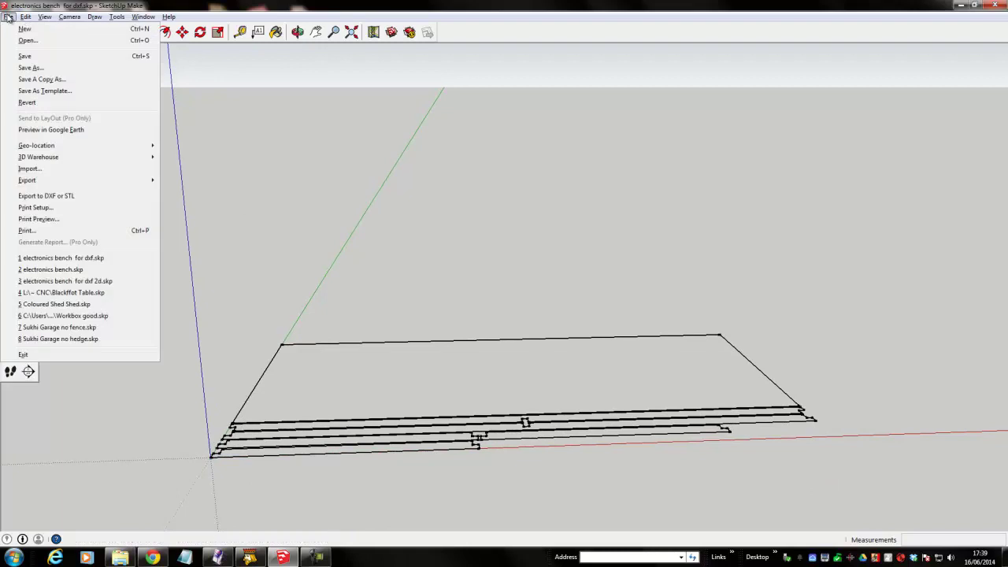
{"action": "left_click", "coordinate": [32, 68]}
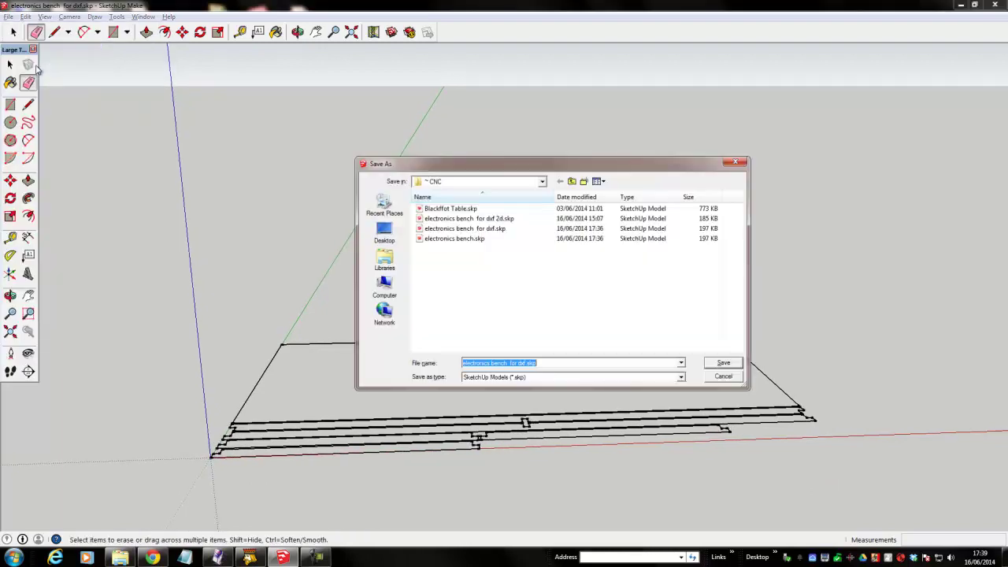
{"action": "left_click", "coordinate": [494, 219]}
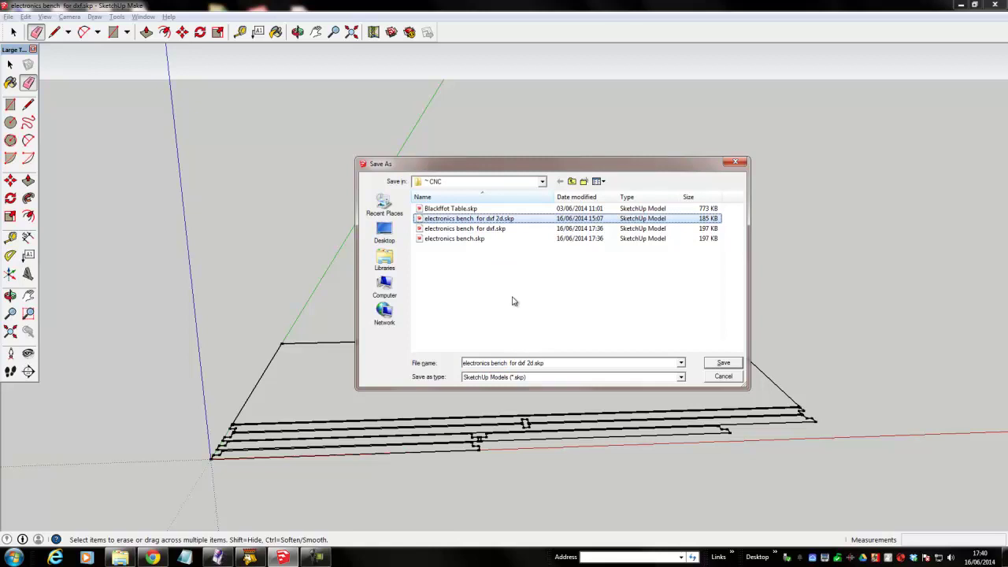
{"action": "left_click", "coordinate": [723, 364]}
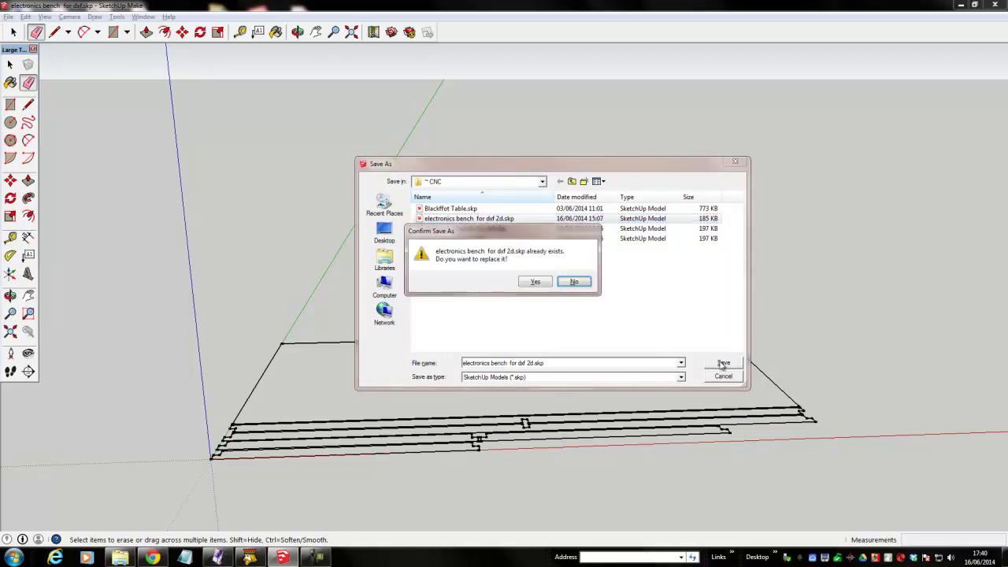
{"action": "left_click", "coordinate": [535, 282]}
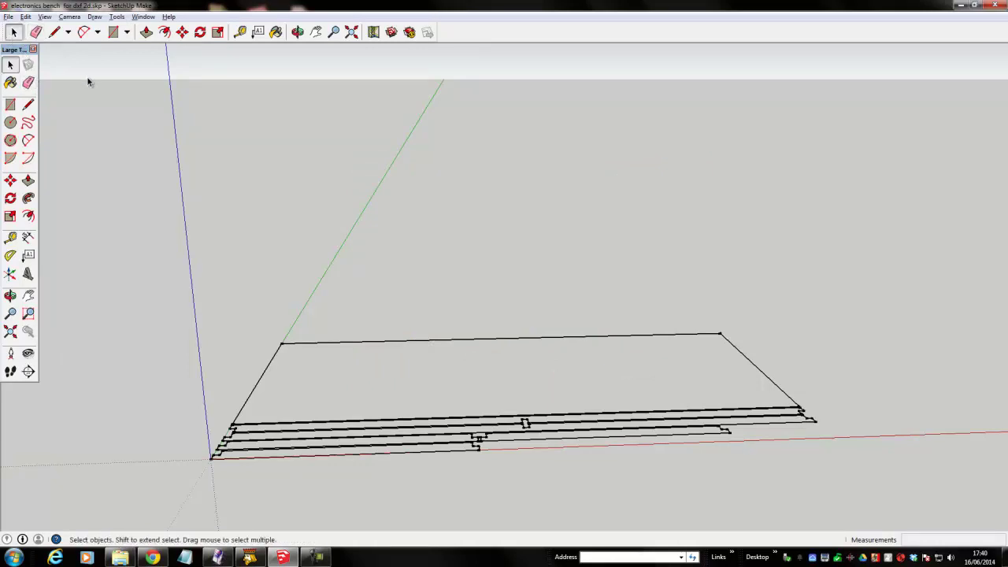
Export the entire model to DXF in millimetres, with lines only
{"action": "left_click", "coordinate": [9, 16]}
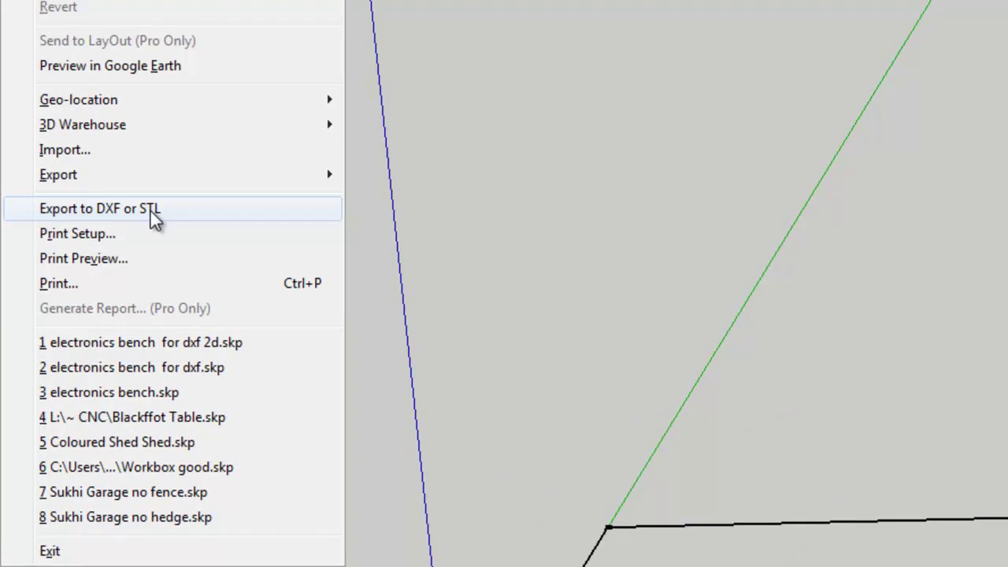
{"action": "left_click", "coordinate": [151, 211]}
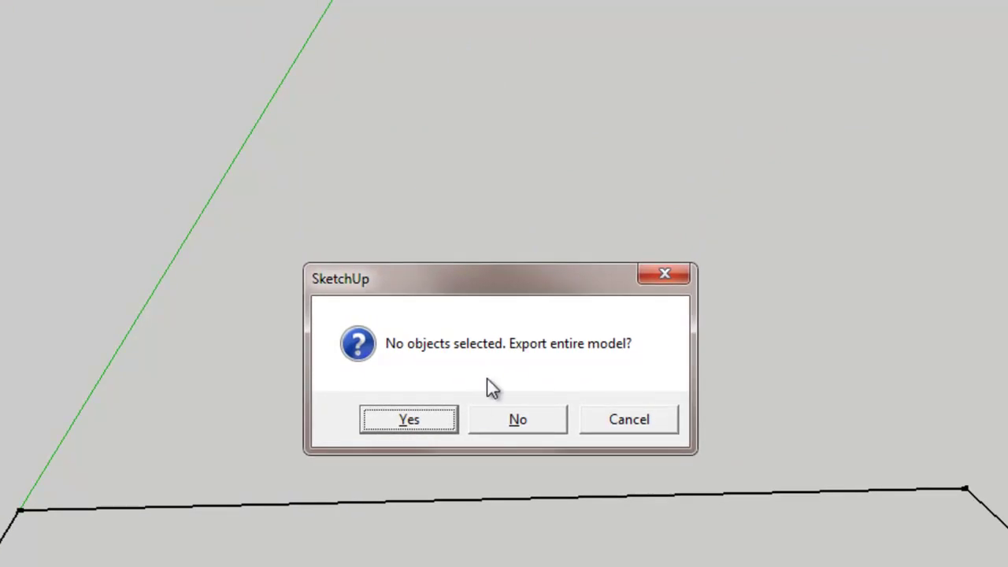
{"action": "left_click", "coordinate": [409, 417]}
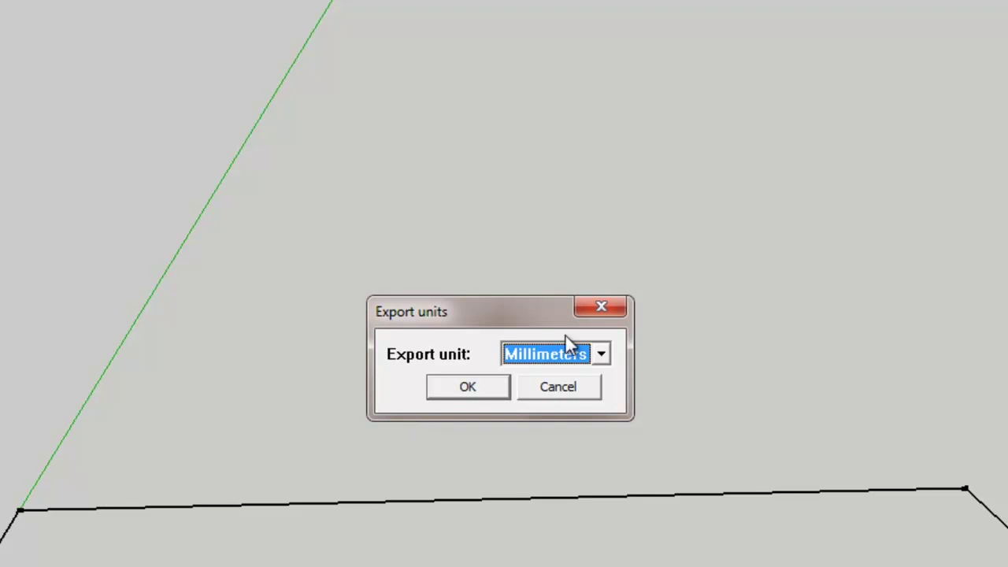
{"action": "left_click", "coordinate": [480, 384]}
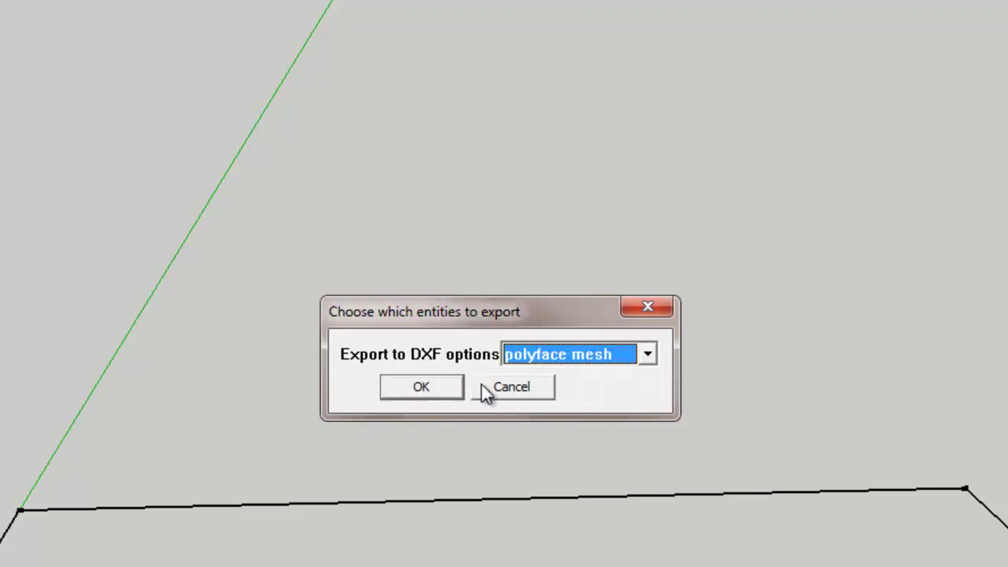
{"action": "left_click", "coordinate": [608, 348]}
{"action": "left_click", "coordinate": [530, 435]}
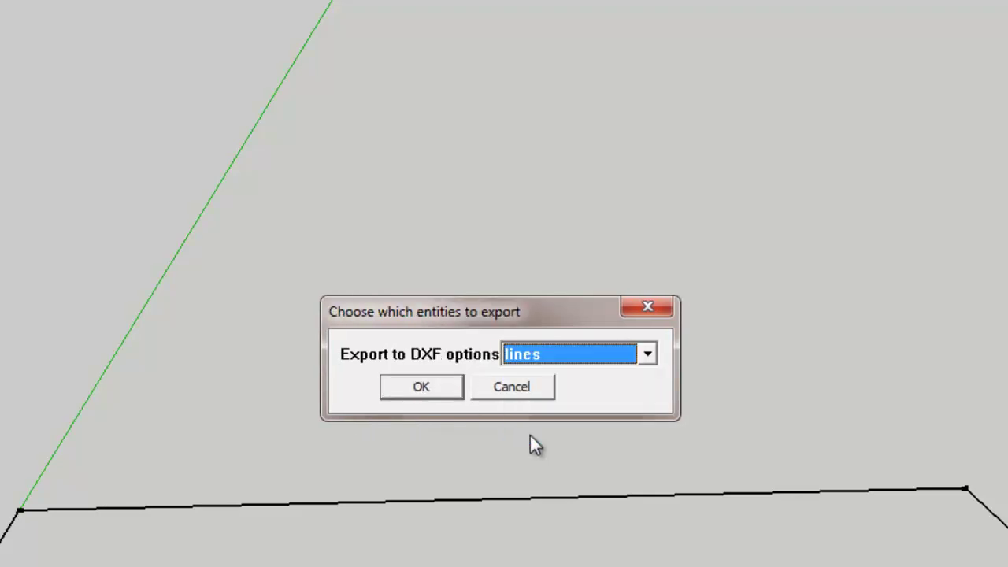
{"action": "left_click", "coordinate": [432, 392]}
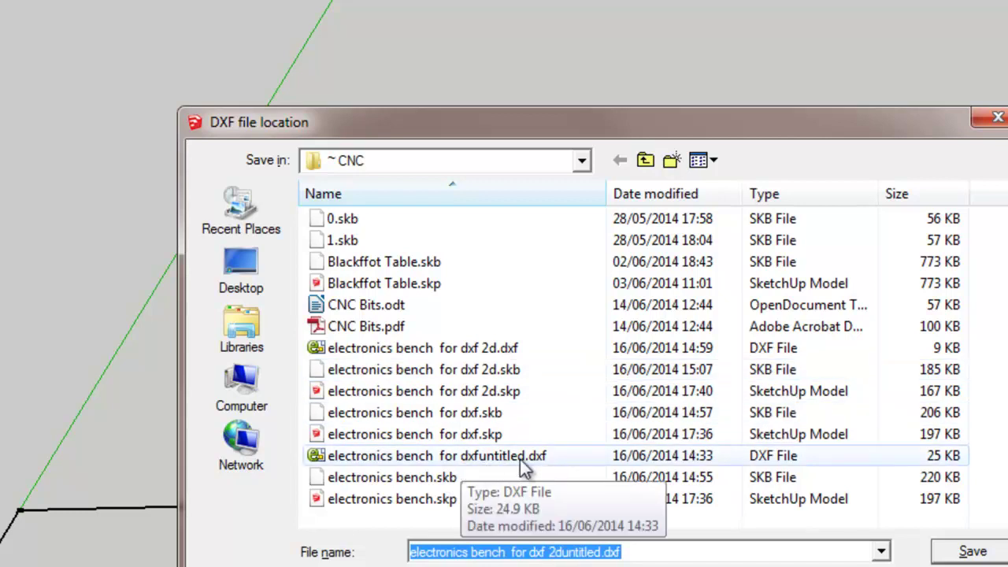
Save the export over 'electronics bench for dxf 2d.dxf' and dismiss the 52-line summary
{"action": "left_click", "coordinate": [522, 349]}
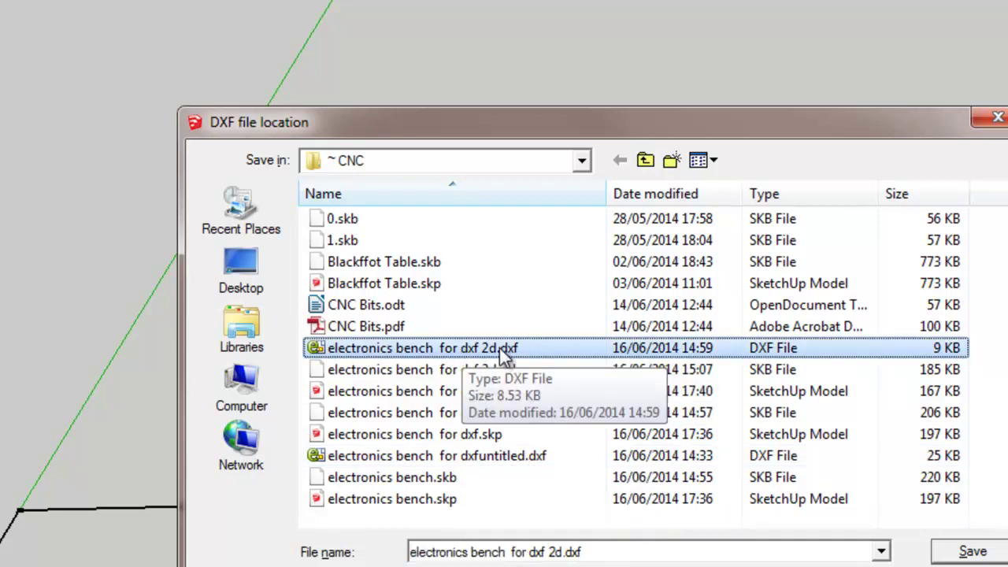
{"action": "left_click", "coordinate": [972, 552]}
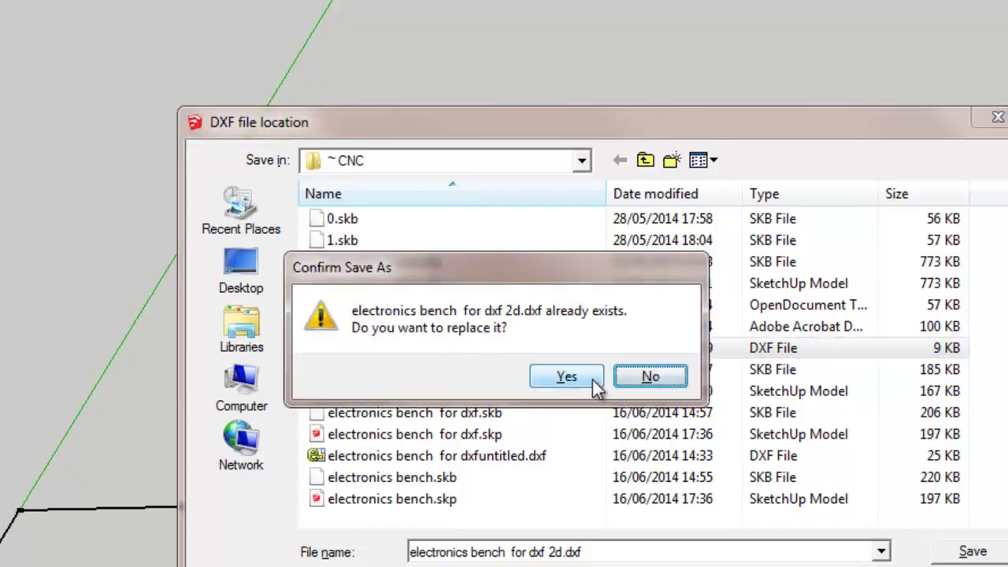
{"action": "left_click", "coordinate": [592, 378]}
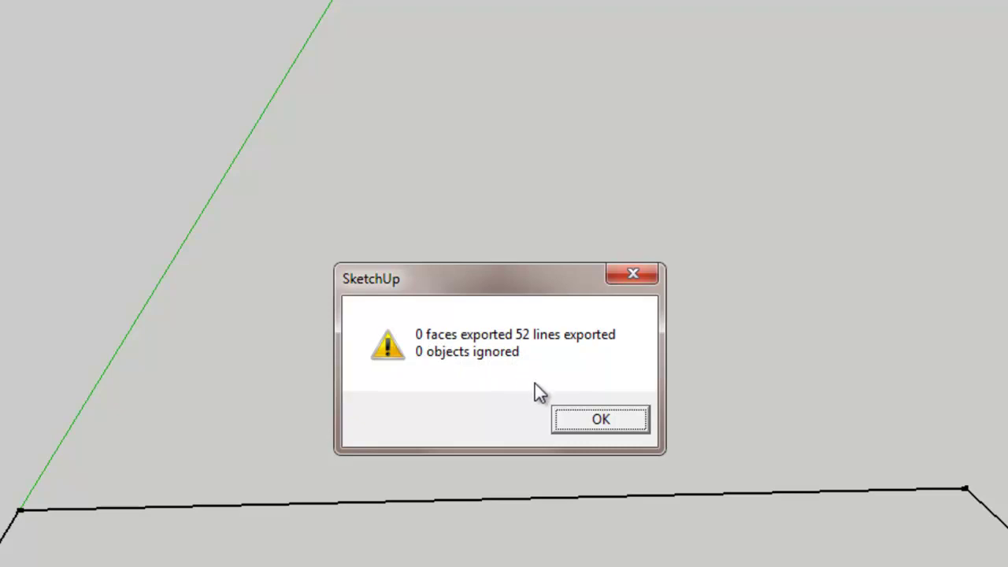
{"action": "left_click", "coordinate": [609, 420]}
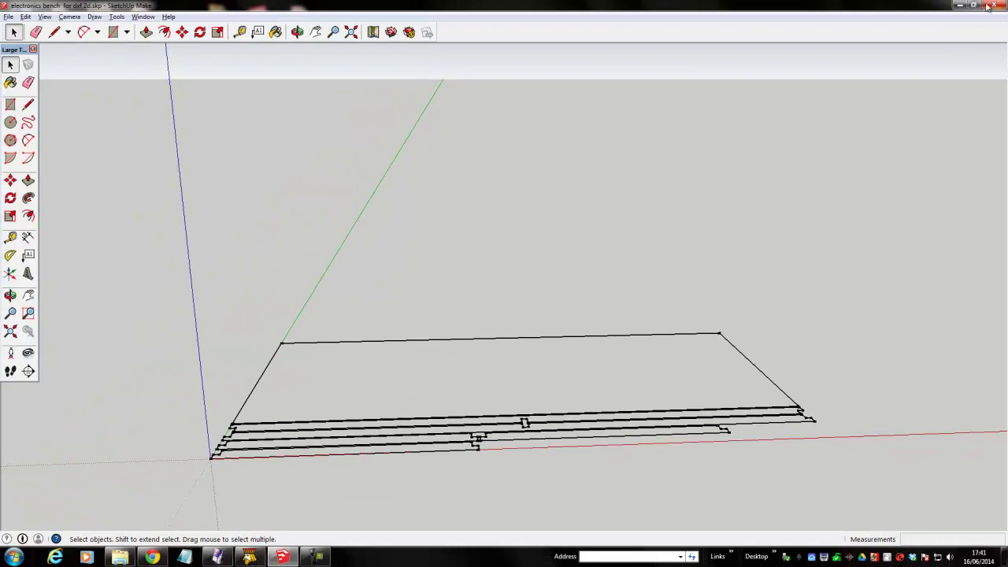
Minimise SketchUp and launch VCarve Pro ShopBot Edition from its desktop icon
{"action": "left_click", "coordinate": [959, 4]}
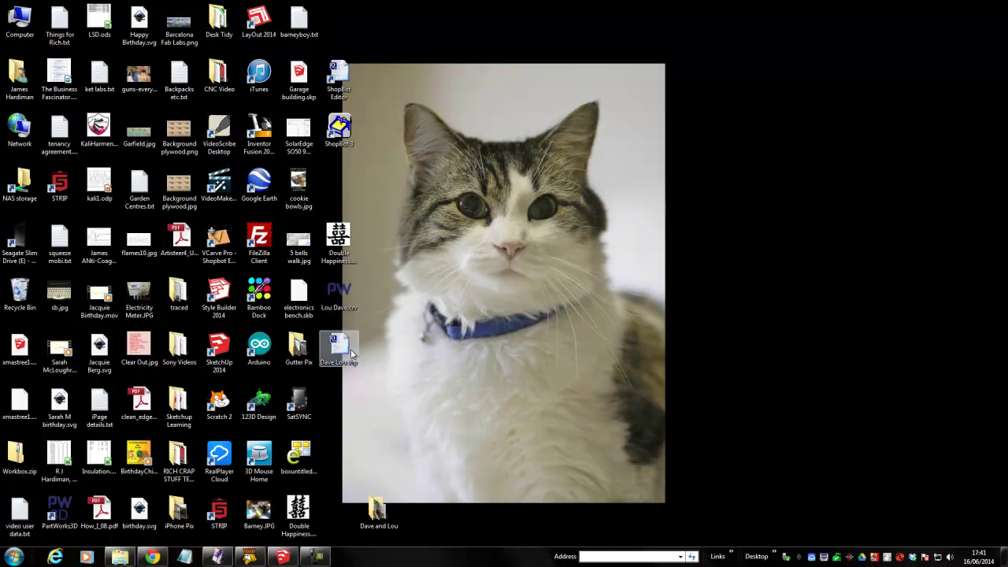
{"action": "double_click", "coordinate": [220, 243]}
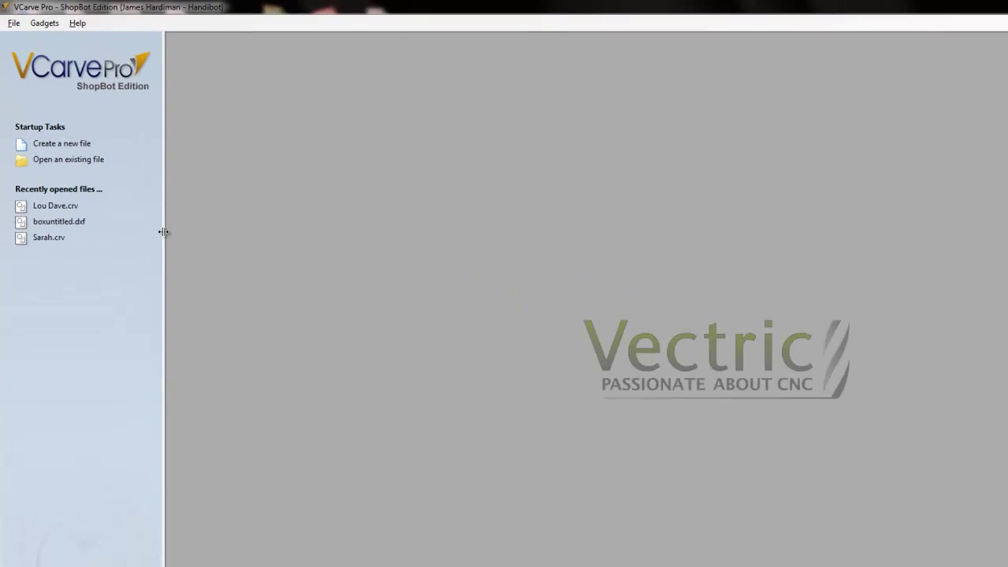
Create a 2440 × 1220 mm, 18 mm-thick job and open the Import Vectors file chooser
{"action": "left_click", "coordinate": [51, 145]}
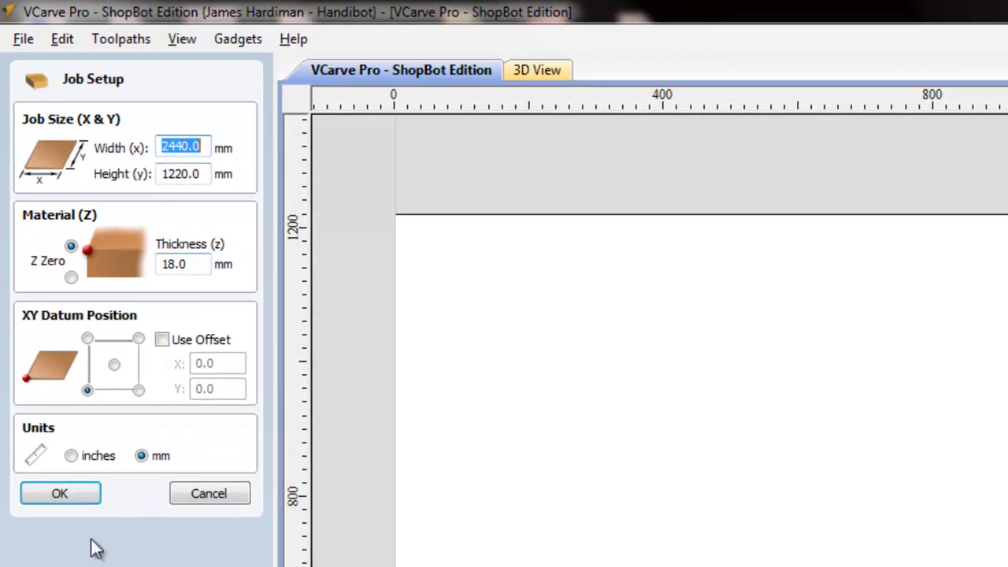
{"action": "left_click", "coordinate": [85, 494]}
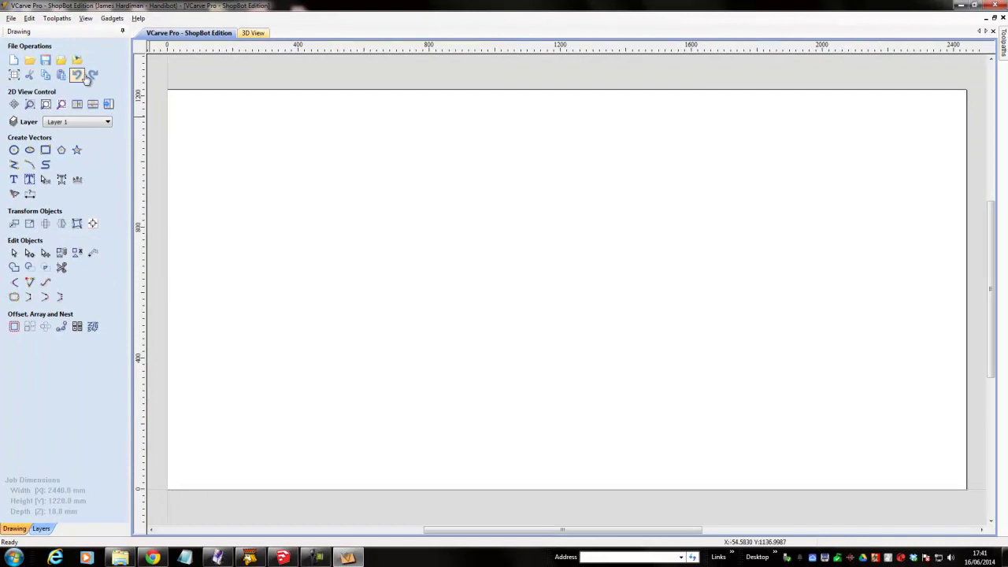
{"action": "left_click", "coordinate": [11, 18]}
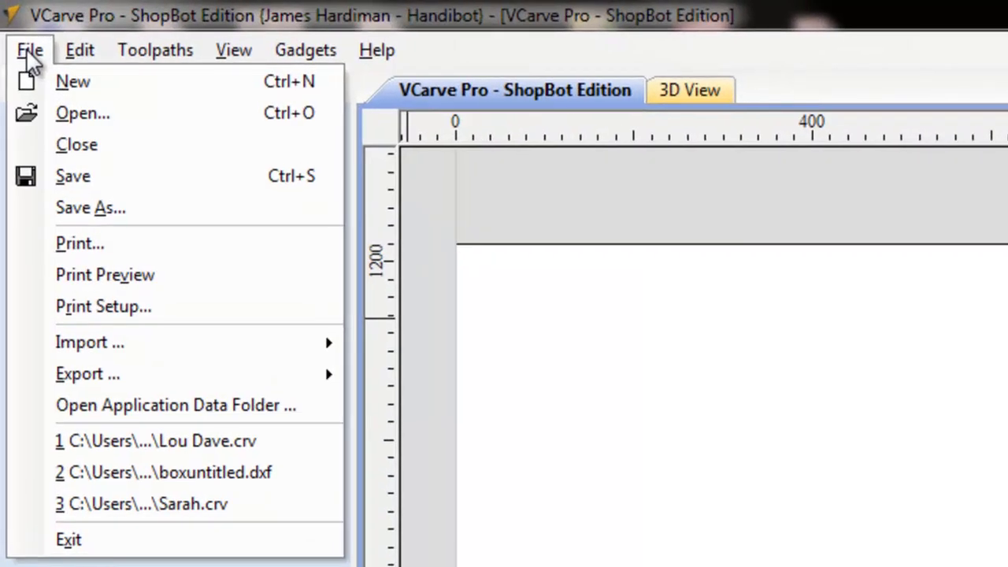
{"action": "mouse_move", "coordinate": [140, 280]}
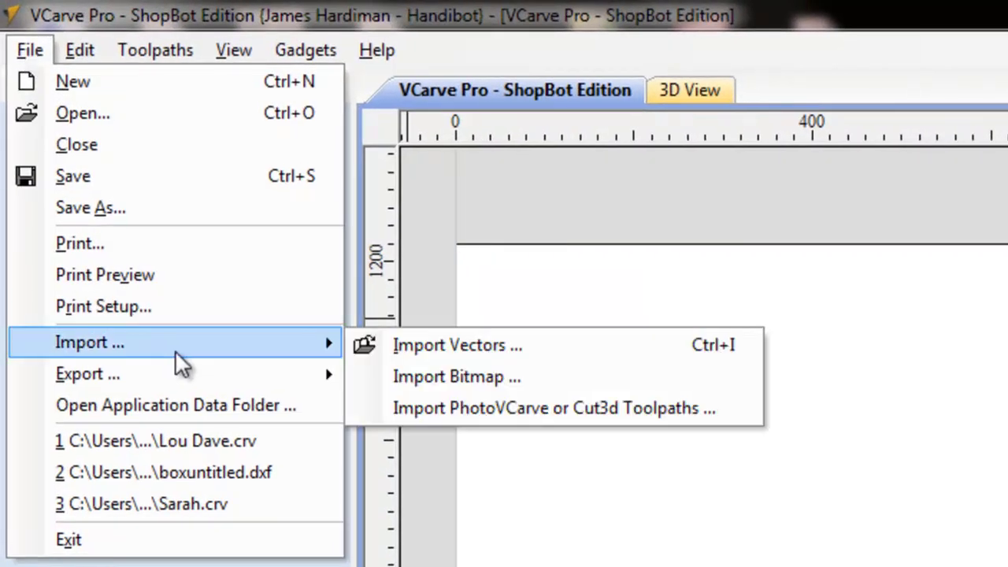
{"action": "left_click", "coordinate": [457, 345]}
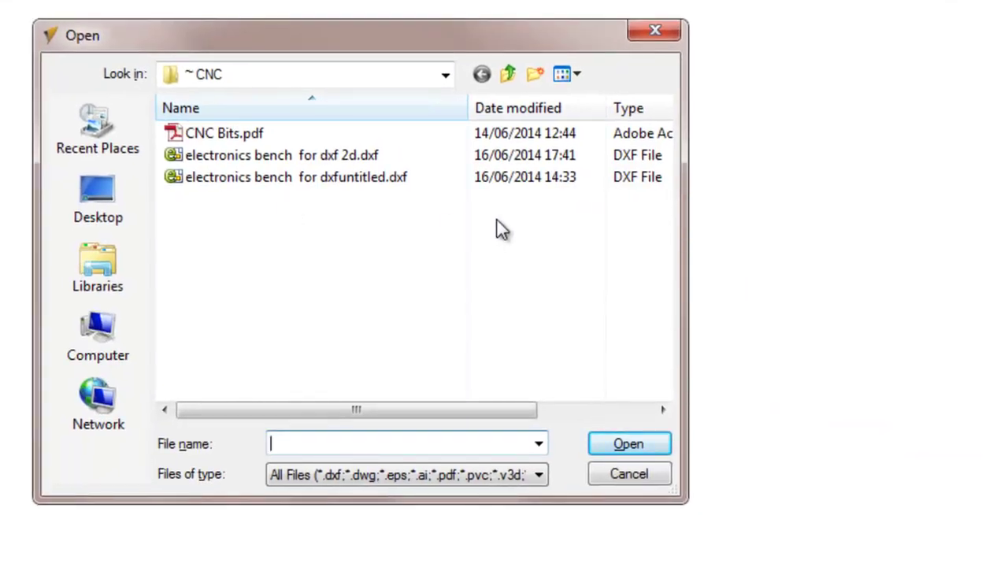
Import 'electronics bench for dxf 2d.dxf' and select all edges of the large rectangle
{"action": "left_click", "coordinate": [315, 156]}
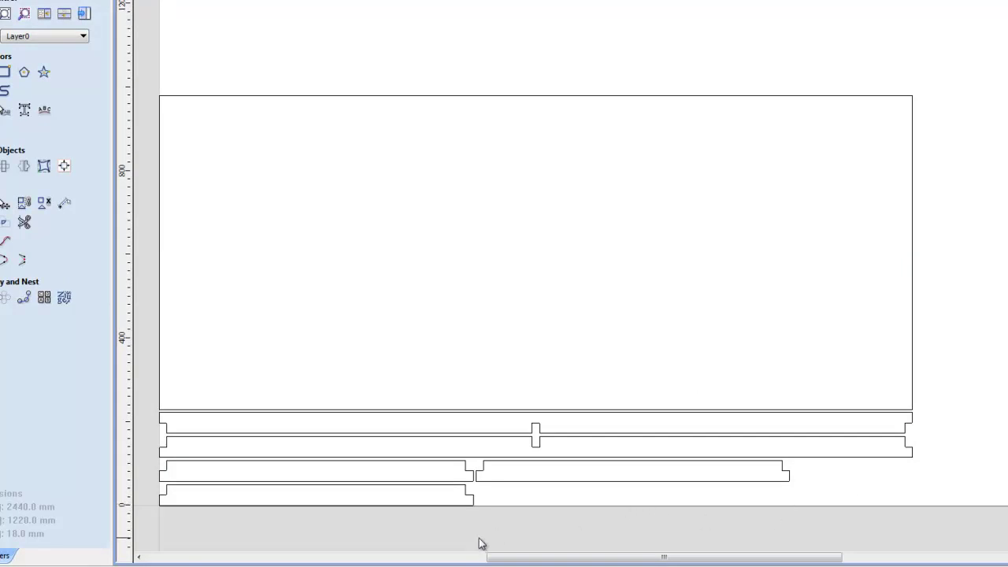
{"action": "left_click", "coordinate": [913, 266]}
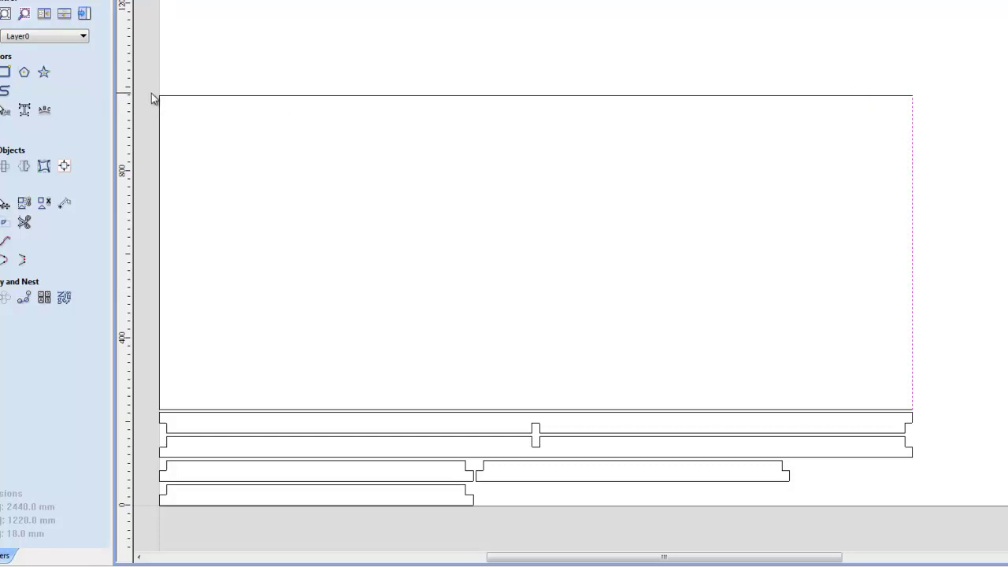
{"action": "left_click_drag", "start_coordinate": [152, 95], "coordinate": [930, 411]}
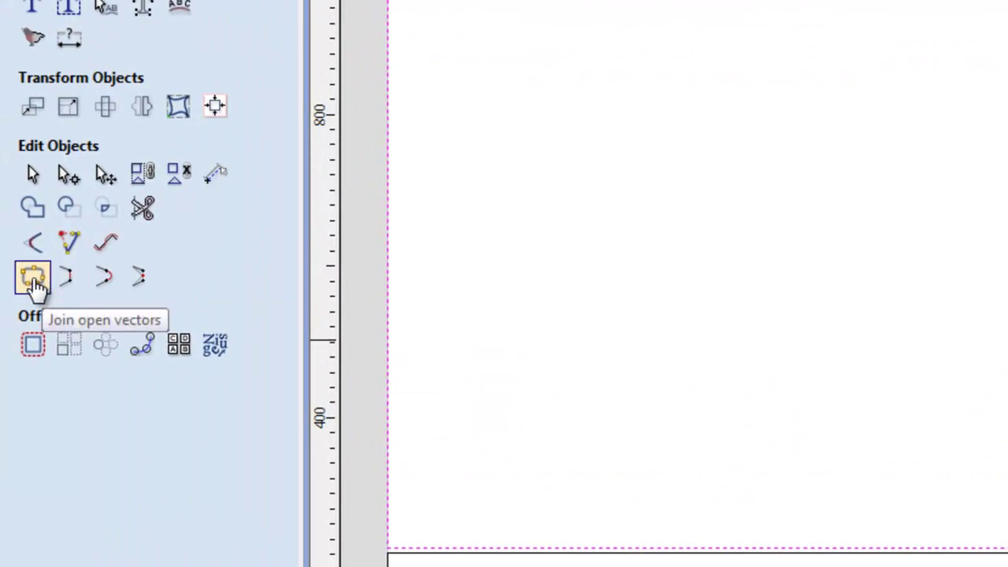
Join the large rectangle's four open edges into one closed vector at 10.0 mm tolerance
{"action": "left_click", "coordinate": [34, 281]}
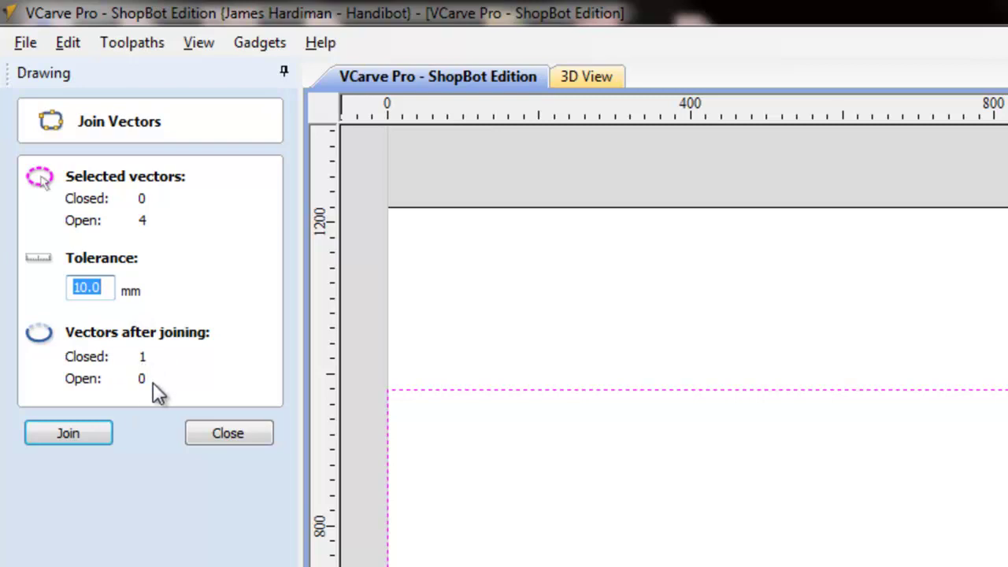
{"action": "left_click", "coordinate": [68, 434]}
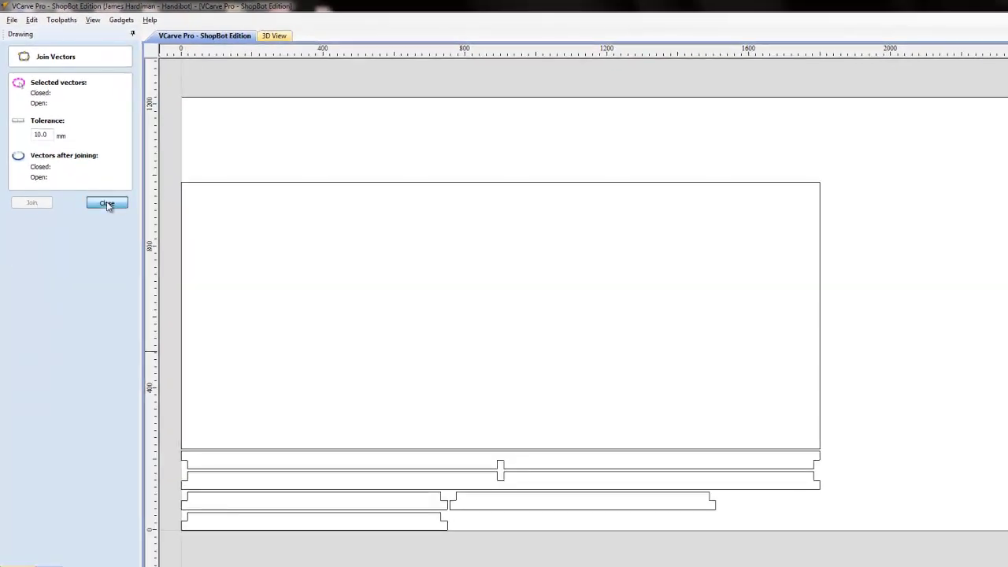
{"action": "left_click", "coordinate": [108, 204]}
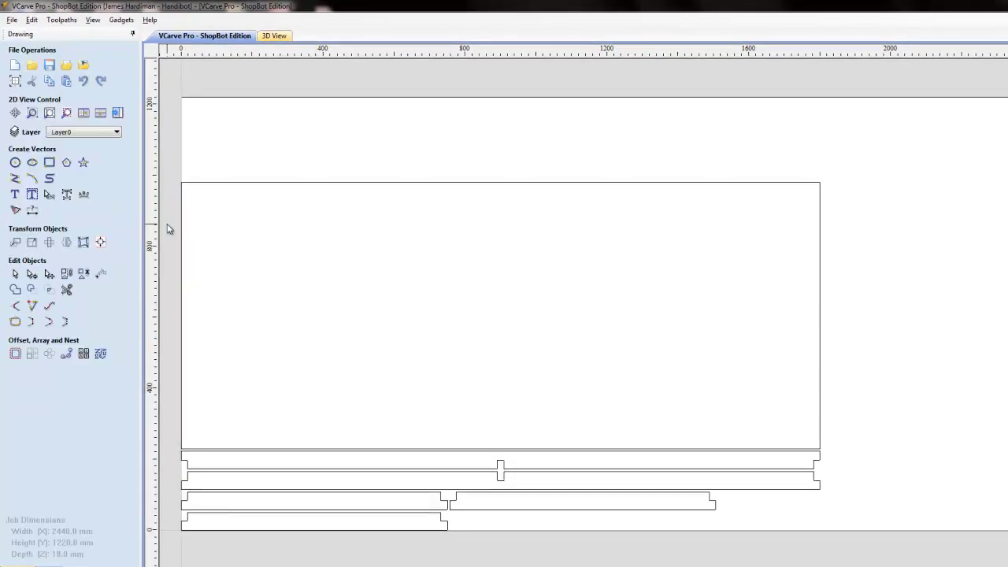
Confirm the rectangle is one piece, then join the upper long strip's pieces into one closed outline
{"action": "left_click", "coordinate": [562, 184]}
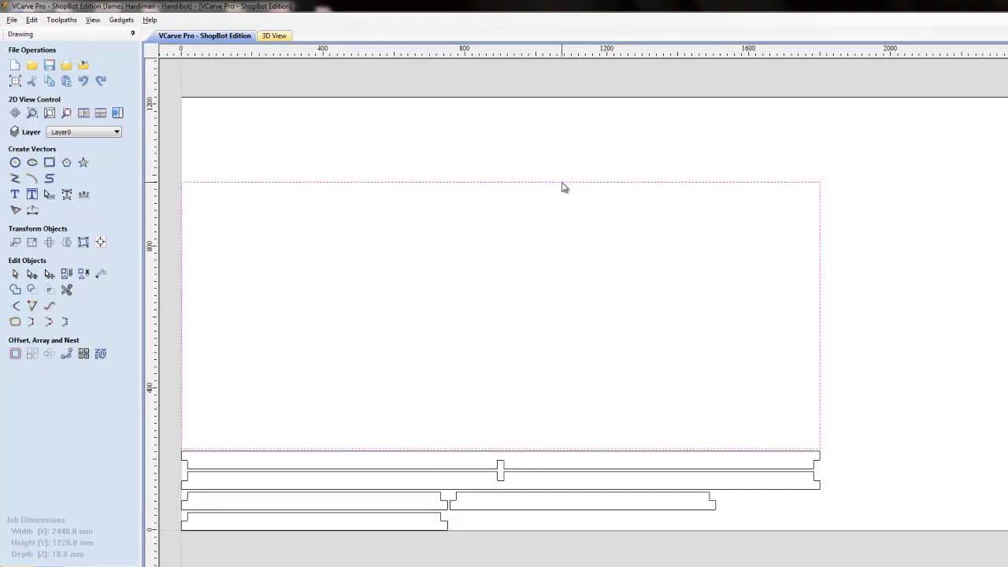
{"action": "left_click", "coordinate": [172, 285]}
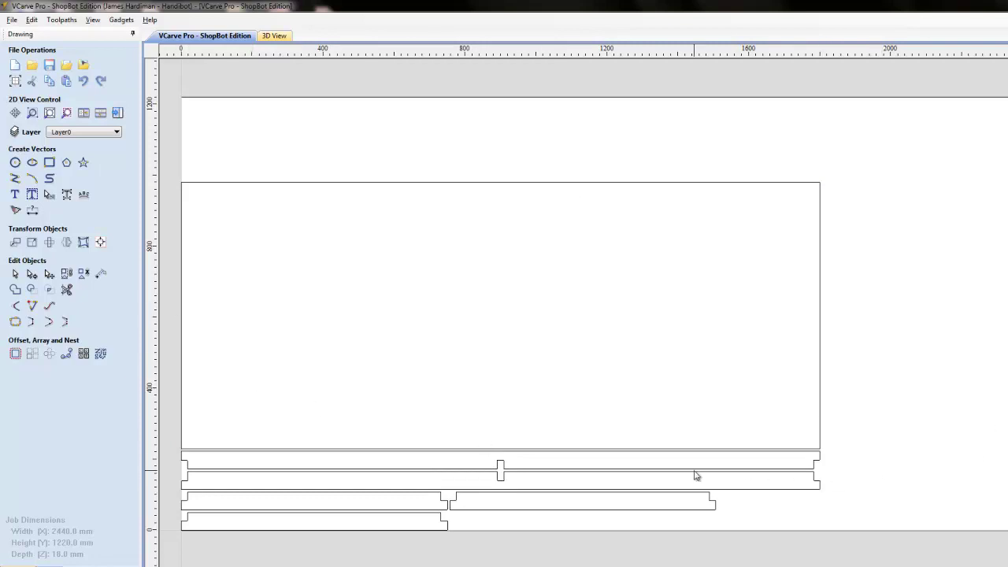
{"action": "scroll", "coordinate": [695, 474], "scroll_direction": "up", "scroll_amount": 2}
{"action": "middle_click_drag", "start_coordinate": [511, 315], "coordinate": [676, 314]}
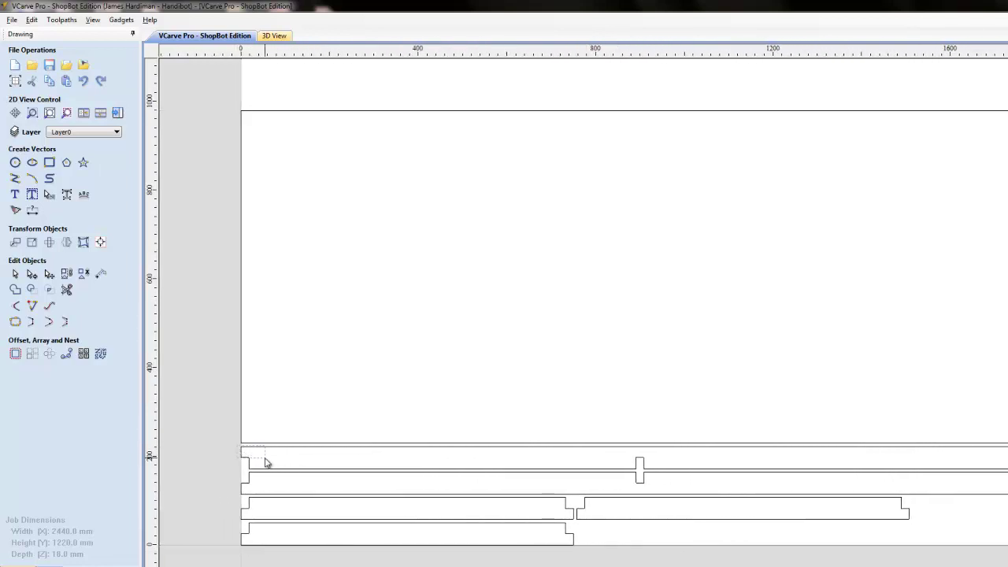
{"action": "left_click", "coordinate": [897, 473]}
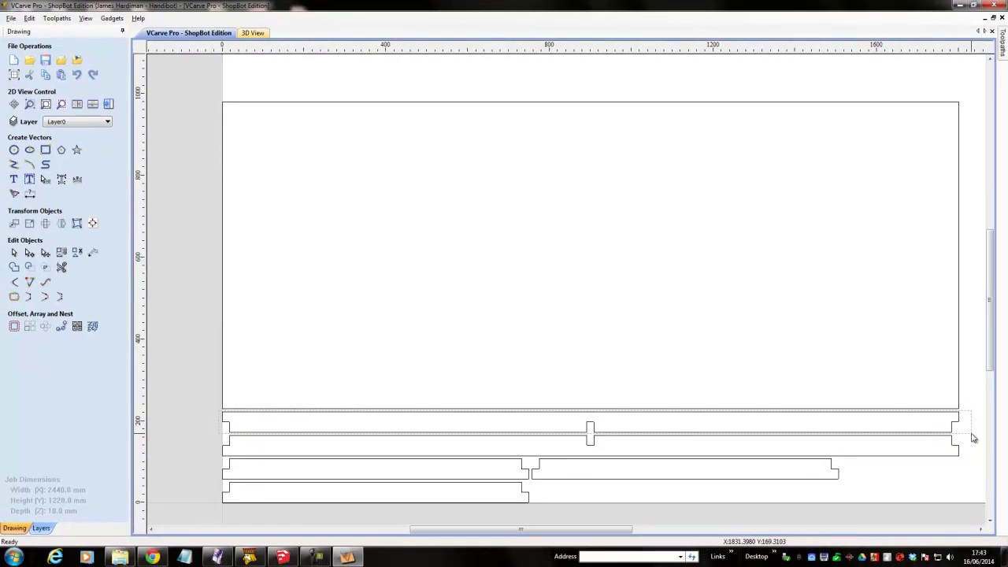
{"action": "left_click", "coordinate": [972, 439]}
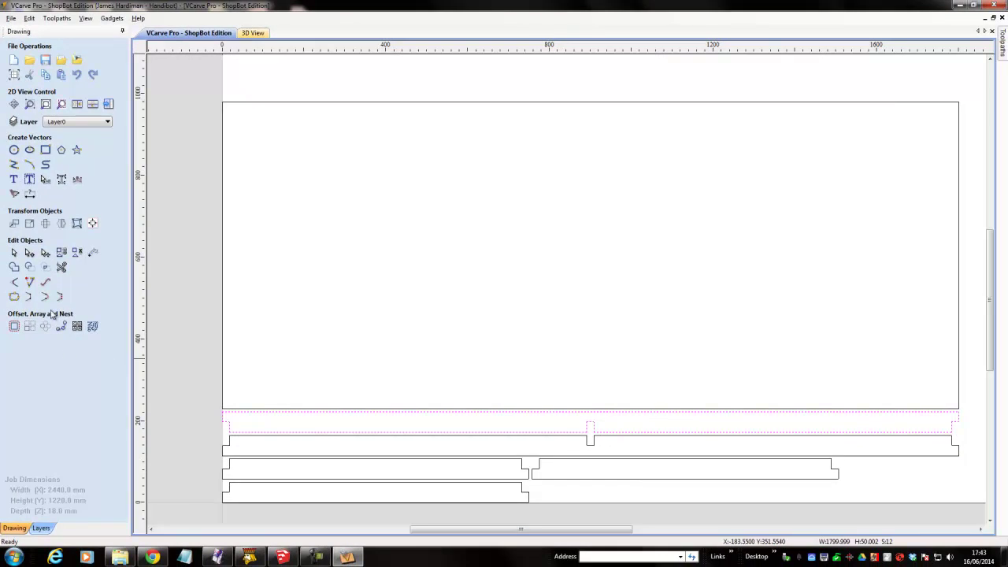
{"action": "left_click", "coordinate": [14, 297]}
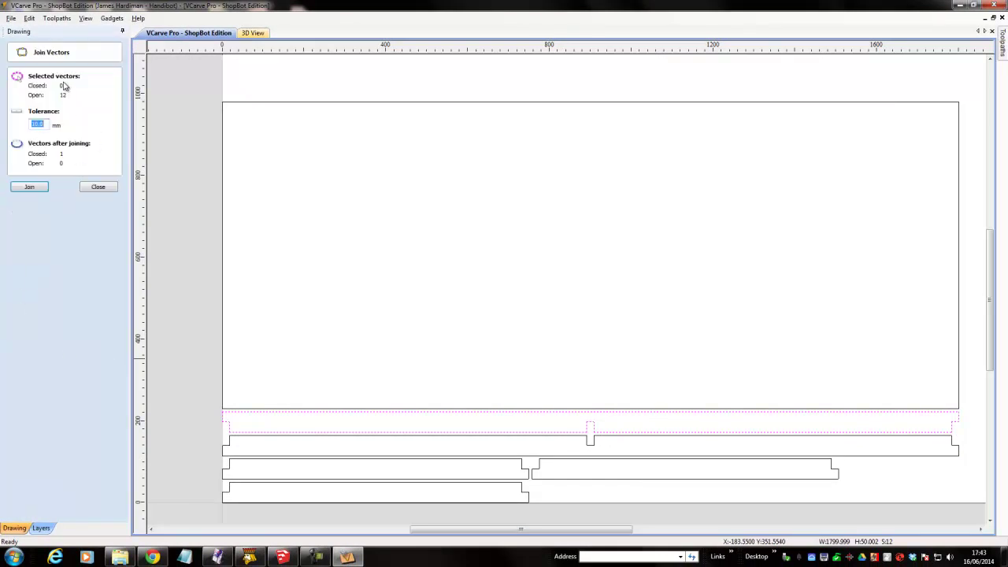
{"action": "left_click", "coordinate": [29, 187]}
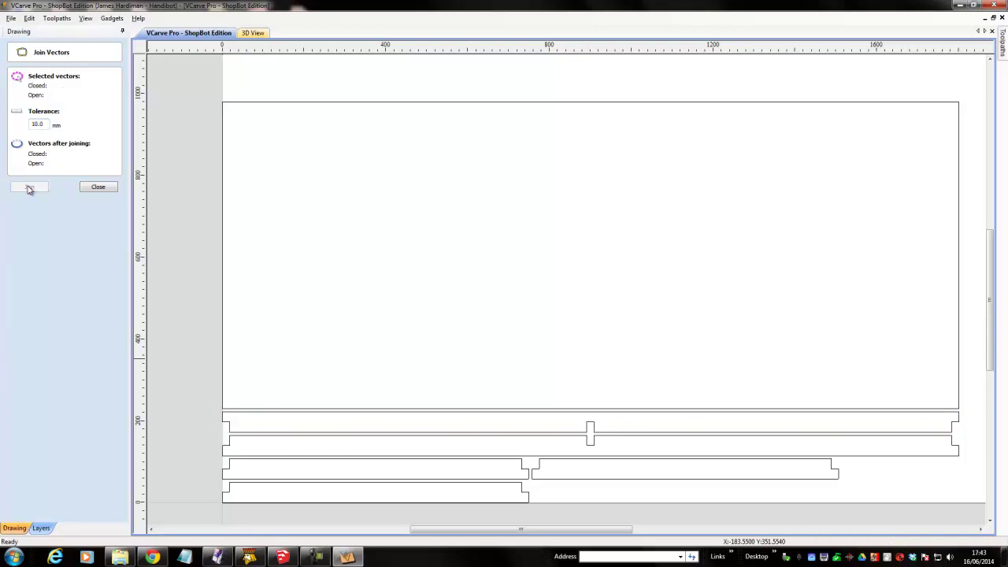
Join all pieces of the second long strip into a single closed outline
{"action": "left_click", "coordinate": [473, 417]}
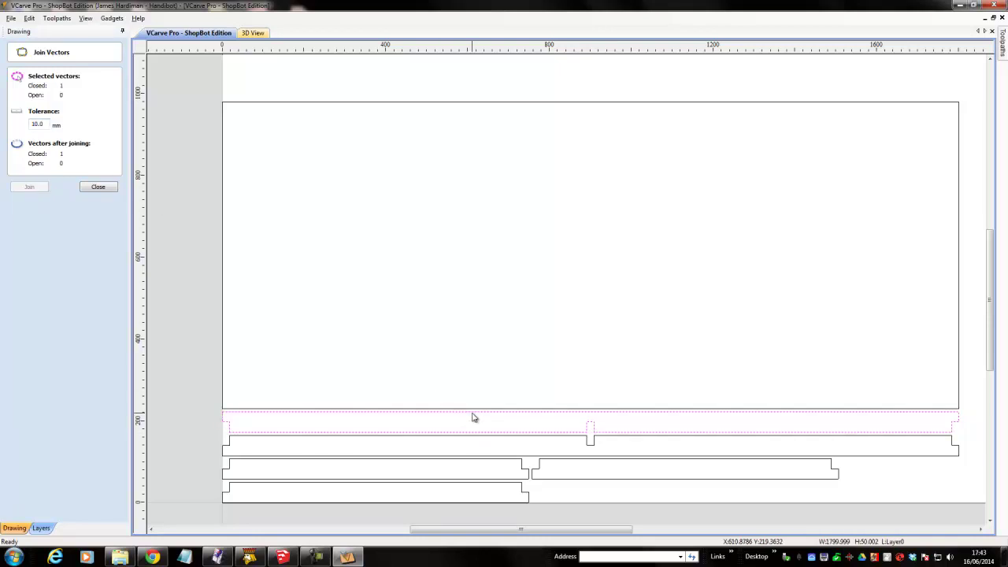
{"action": "left_click", "coordinate": [202, 427]}
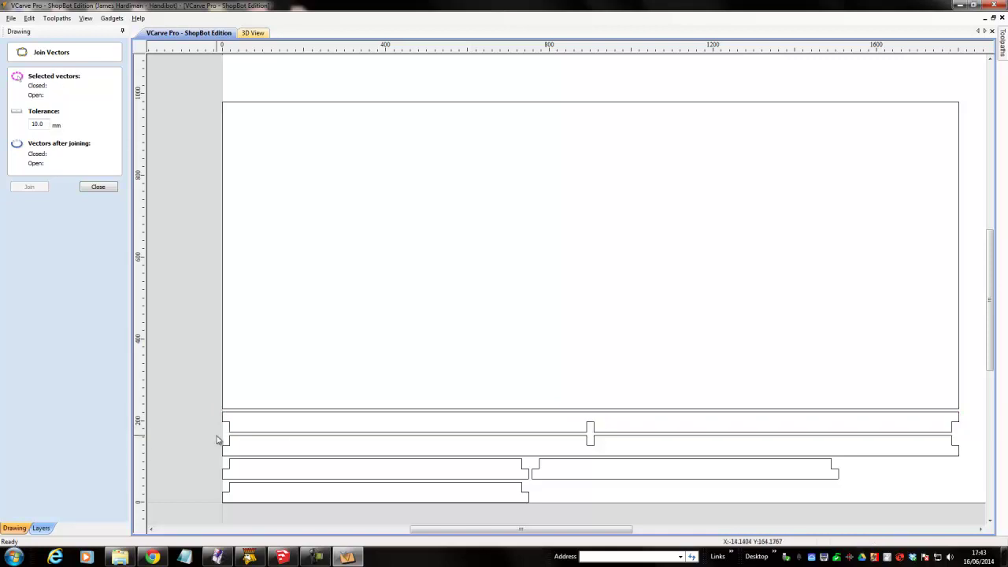
{"action": "left_click", "coordinate": [228, 442]}
{"action": "left_click_drag", "start_coordinate": [221, 436], "coordinate": [967, 463]}
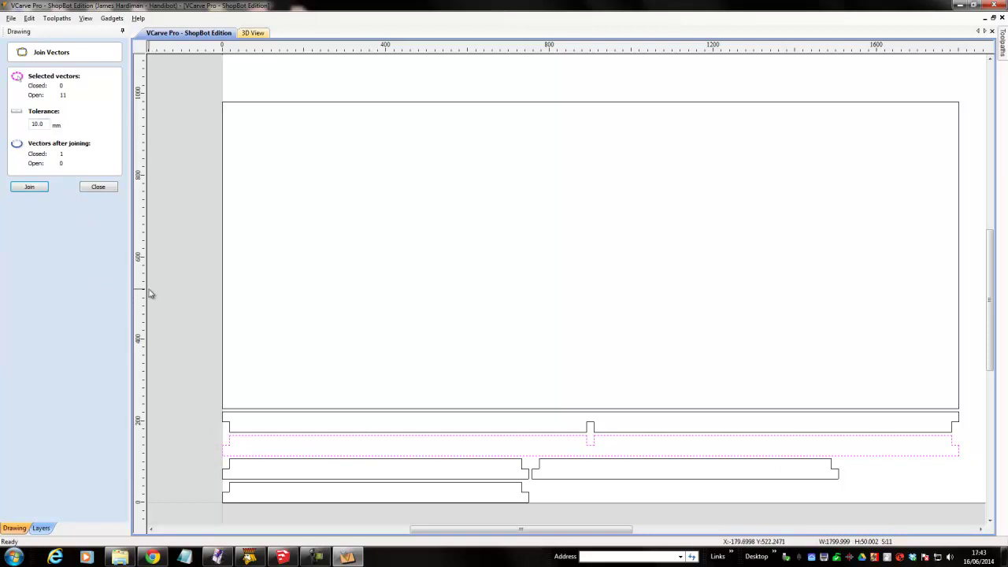
{"action": "left_click", "coordinate": [29, 186]}
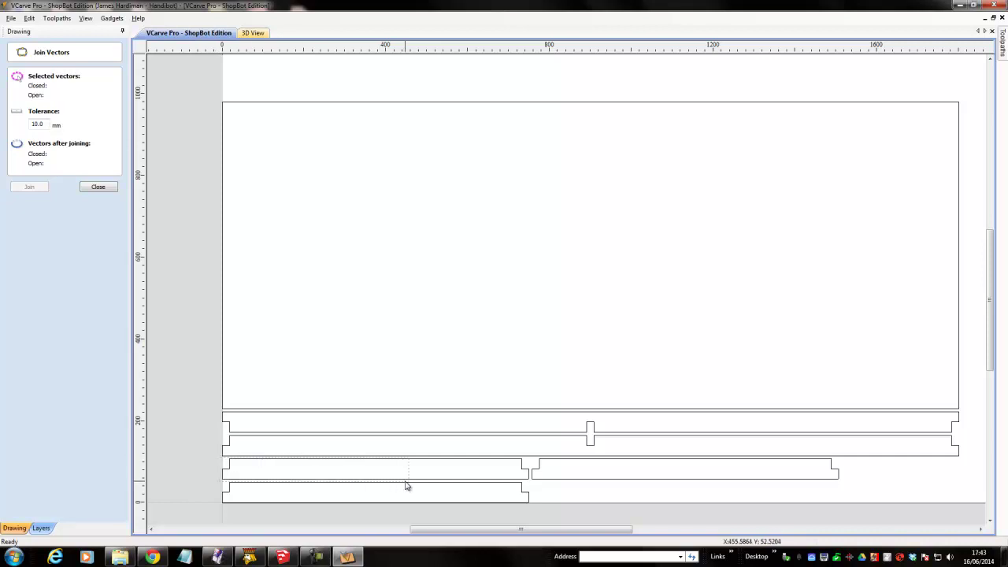
Join the lower-left, right-hand and bottom parts' pieces each into closed outlines
{"action": "left_click", "coordinate": [529, 482]}
{"action": "left_click", "coordinate": [530, 486]}
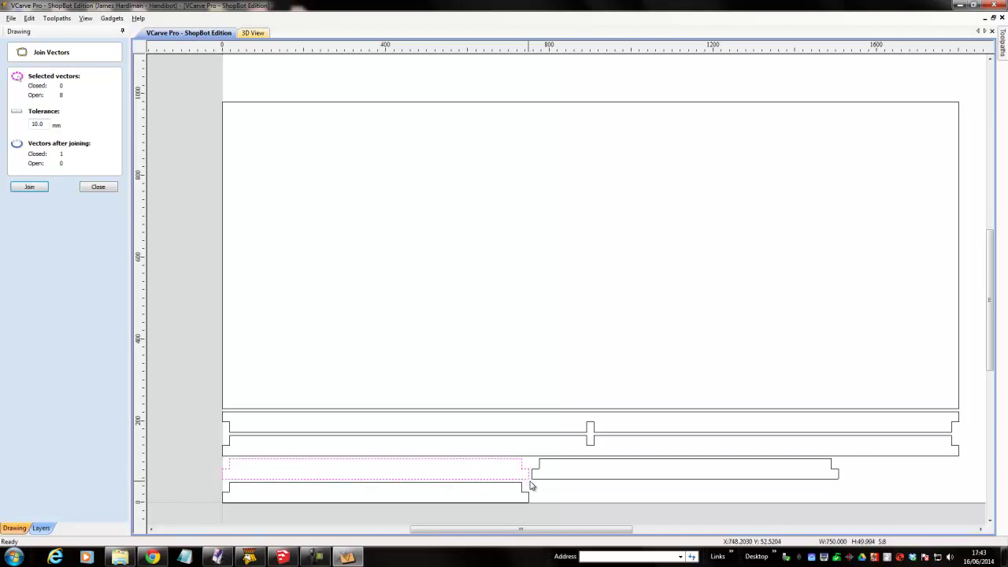
{"action": "left_click", "coordinate": [30, 187]}
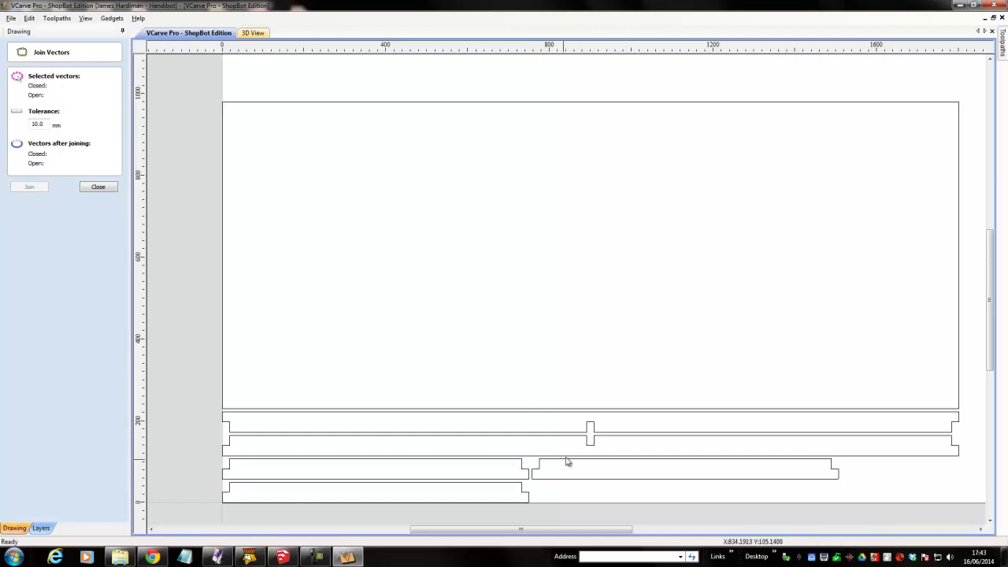
{"action": "left_click_drag", "start_coordinate": [532, 463], "coordinate": [871, 488]}
{"action": "left_click", "coordinate": [29, 187]}
{"action": "left_click_drag", "start_coordinate": [218, 485], "coordinate": [544, 509]}
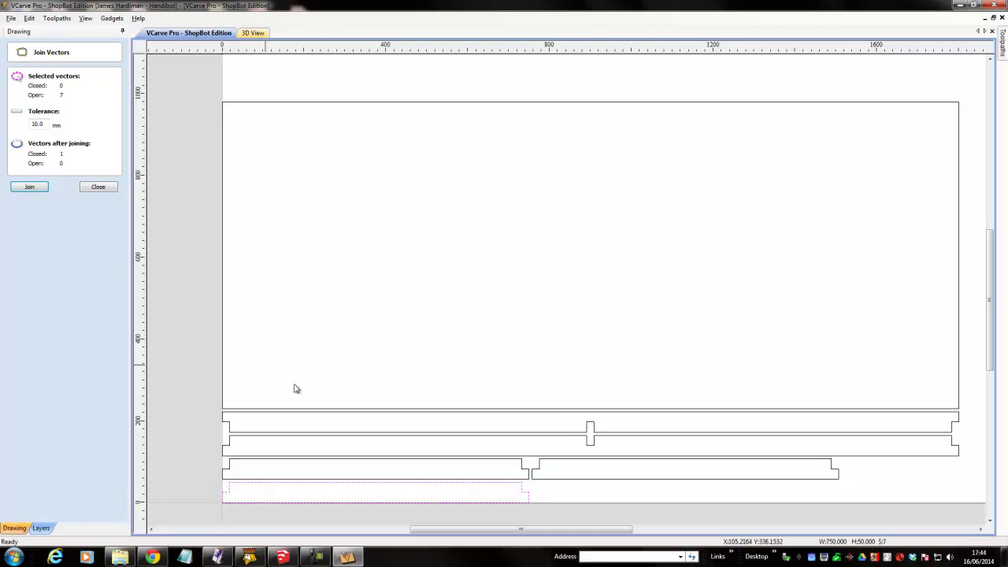
{"action": "left_click", "coordinate": [32, 188]}
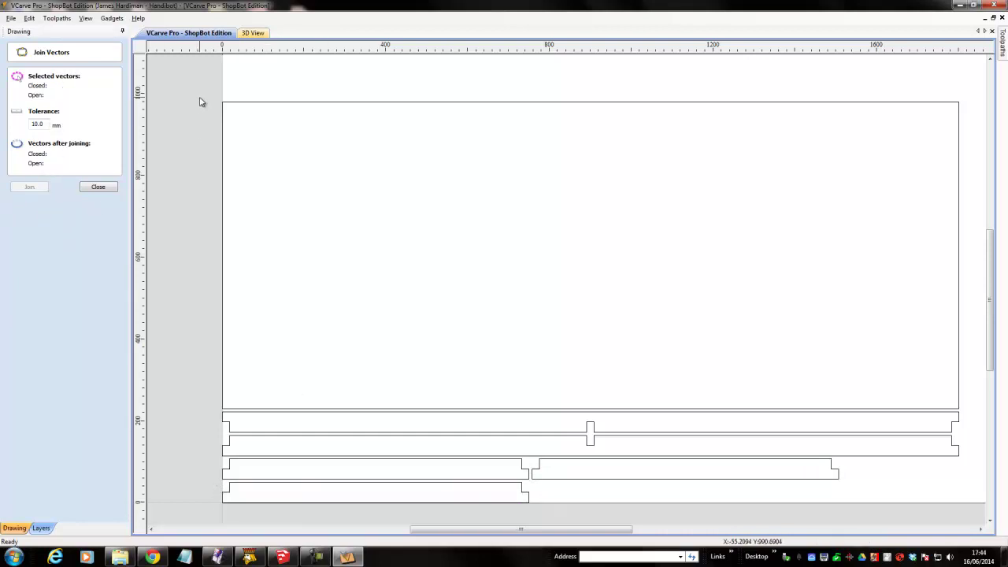
{"action": "left_click_drag", "start_coordinate": [196, 93], "coordinate": [967, 515]}
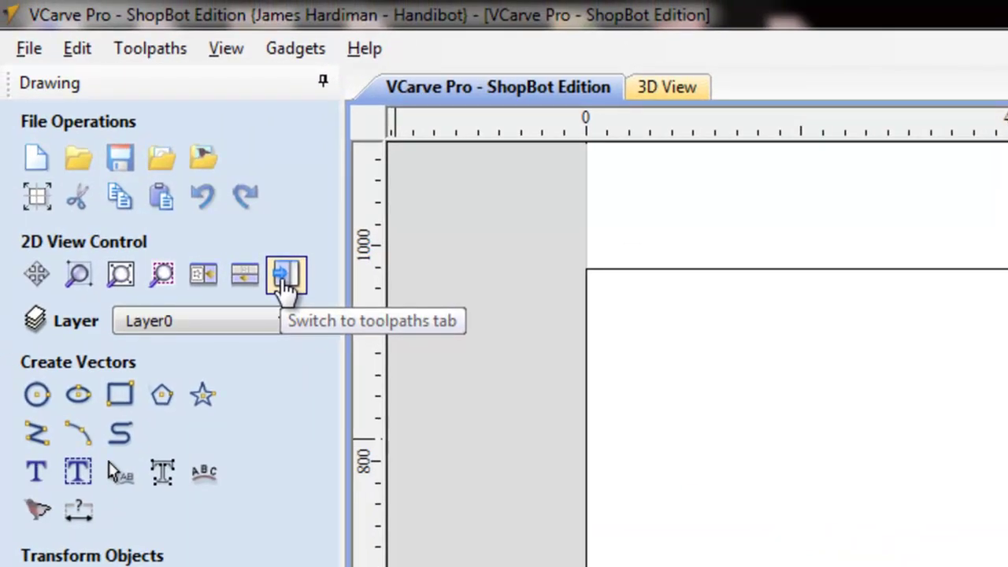
Select every part outline and start a 2D Profile toolpath (0.0–18.2 mm depth, 1/4" up-cut, outside)
{"action": "left_click", "coordinate": [285, 276]}
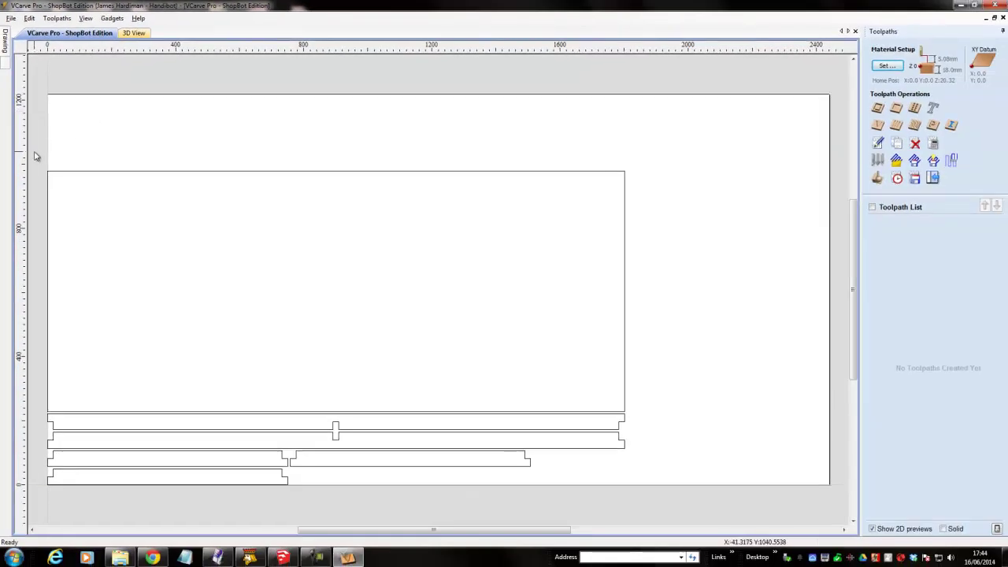
{"action": "mouse_move", "coordinate": [36, 148]}
{"action": "left_mouse_down"}
{"action": "mouse_move", "coordinate": [87, 272]}
{"action": "mouse_move", "coordinate": [670, 466]}
{"action": "mouse_move", "coordinate": [702, 499]}
{"action": "left_mouse_up"}
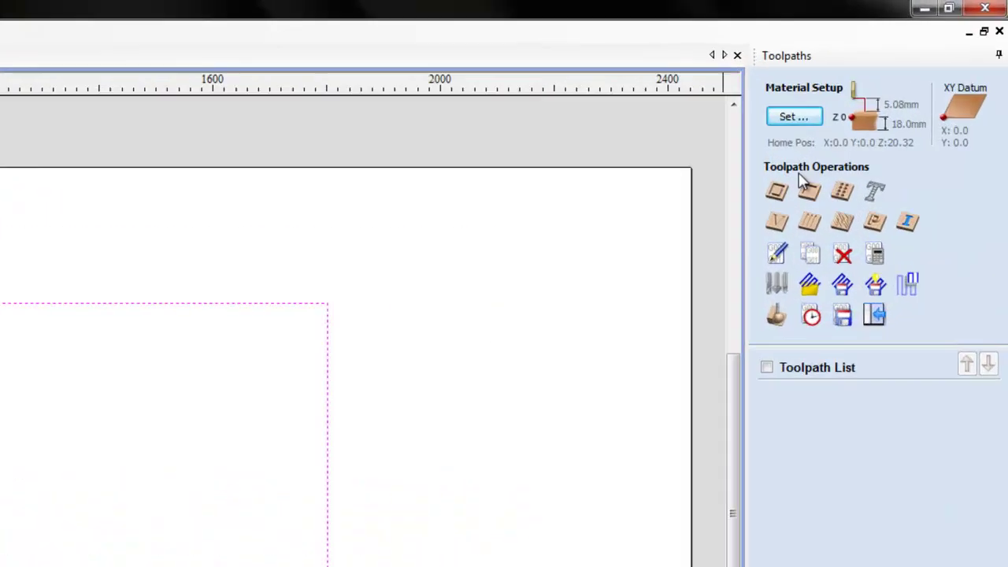
{"action": "left_click", "coordinate": [777, 191]}
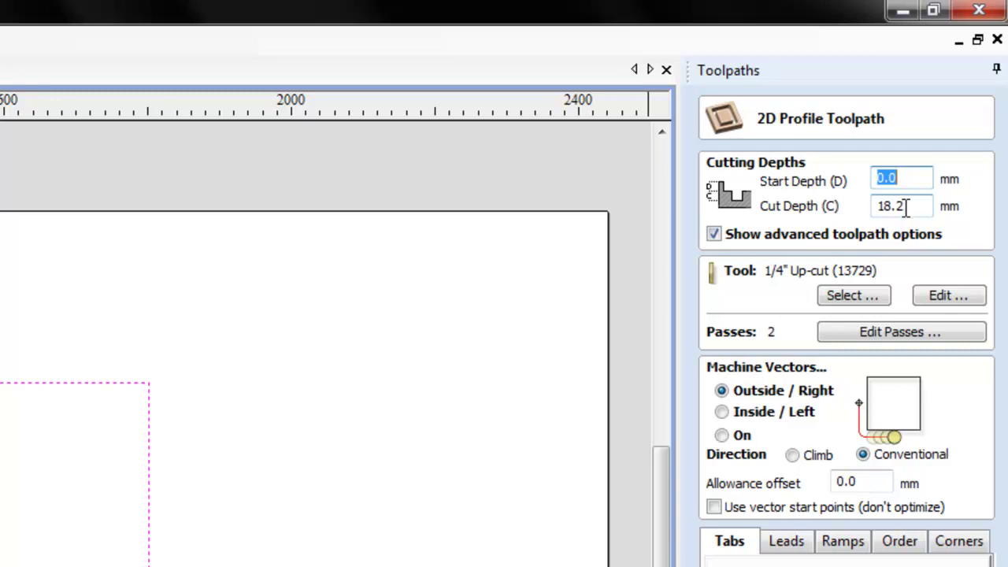
Adjust the cut depth and enable 3D tabs with 5 mm length and 5 mm thickness
{"action": "left_click_drag", "start_coordinate": [895, 205], "coordinate": [919, 206]}
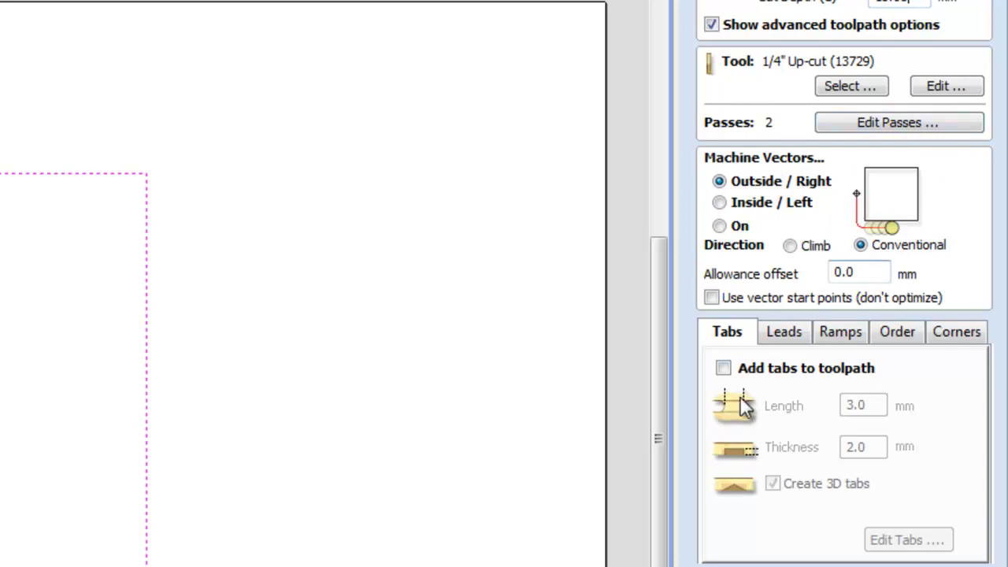
{"action": "left_click", "coordinate": [721, 368]}
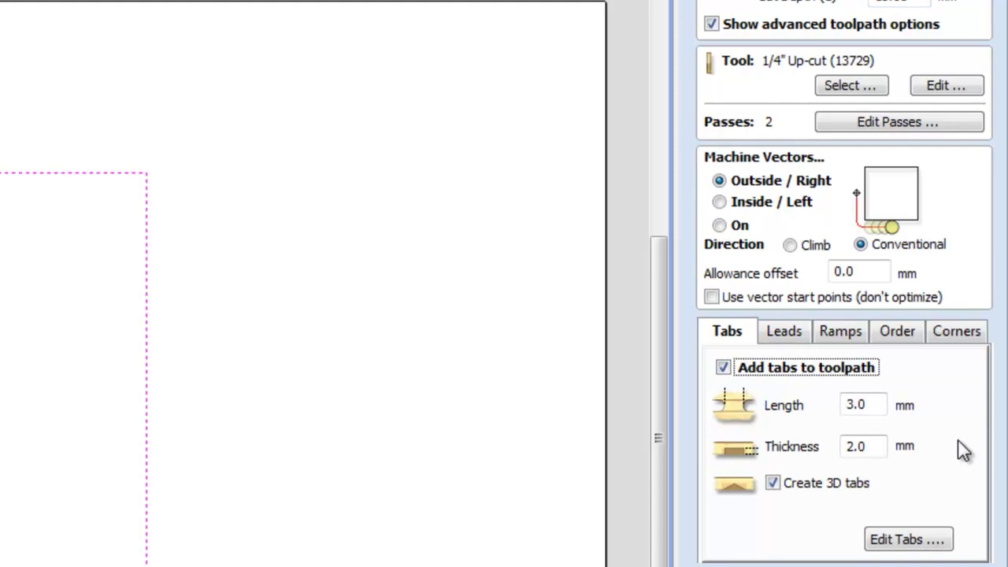
{"action": "left_click_drag", "start_coordinate": [876, 138], "coordinate": [829, 135]}
{"action": "type", "text": "5"}
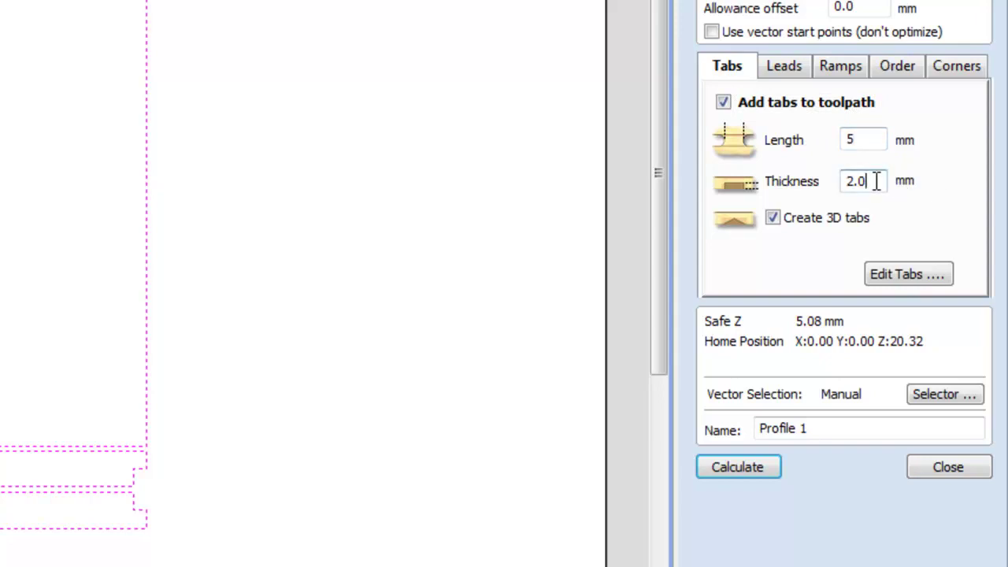
{"action": "left_click_drag", "start_coordinate": [876, 181], "coordinate": [836, 187]}
{"action": "type", "text": "5"}
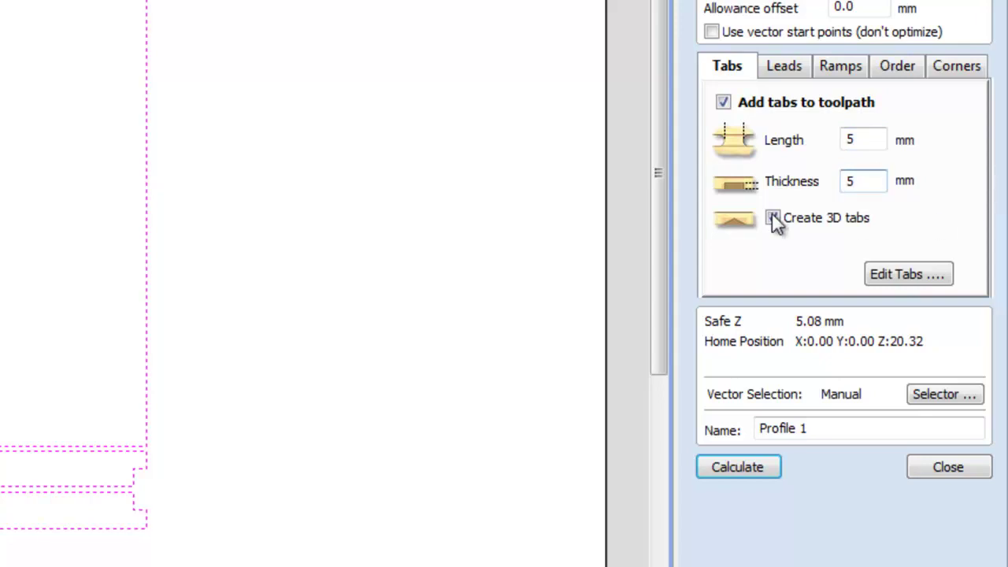
In Edit Tabs, auto-add tabs to every part and add two on the large panel's top edge
{"action": "left_click", "coordinate": [914, 270]}
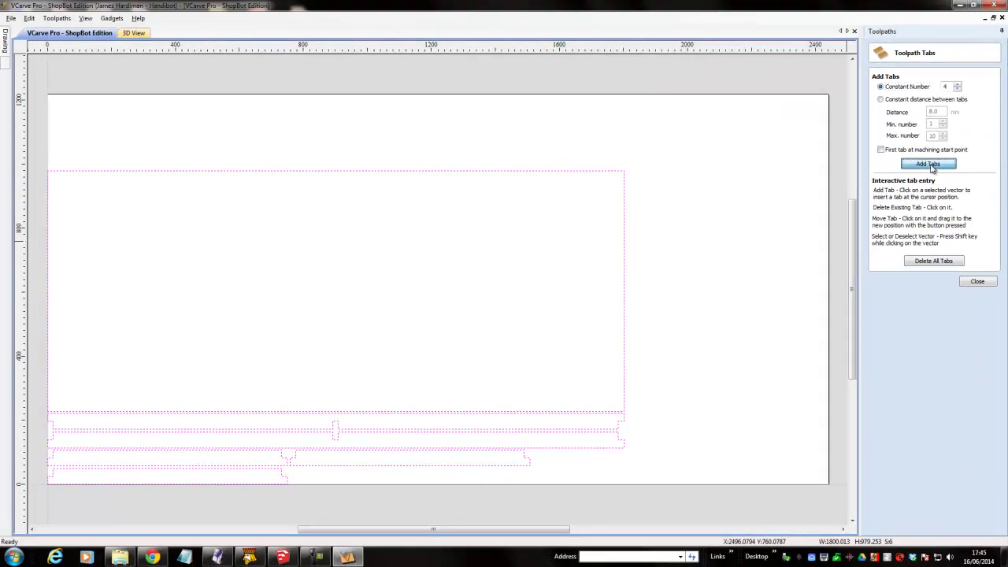
{"action": "left_click", "coordinate": [927, 163]}
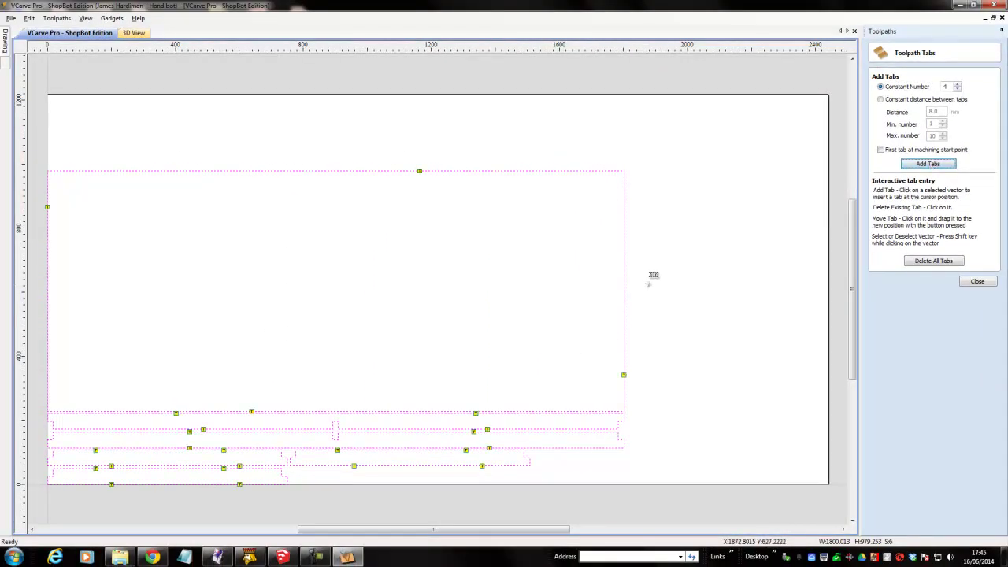
{"action": "left_click", "coordinate": [136, 170]}
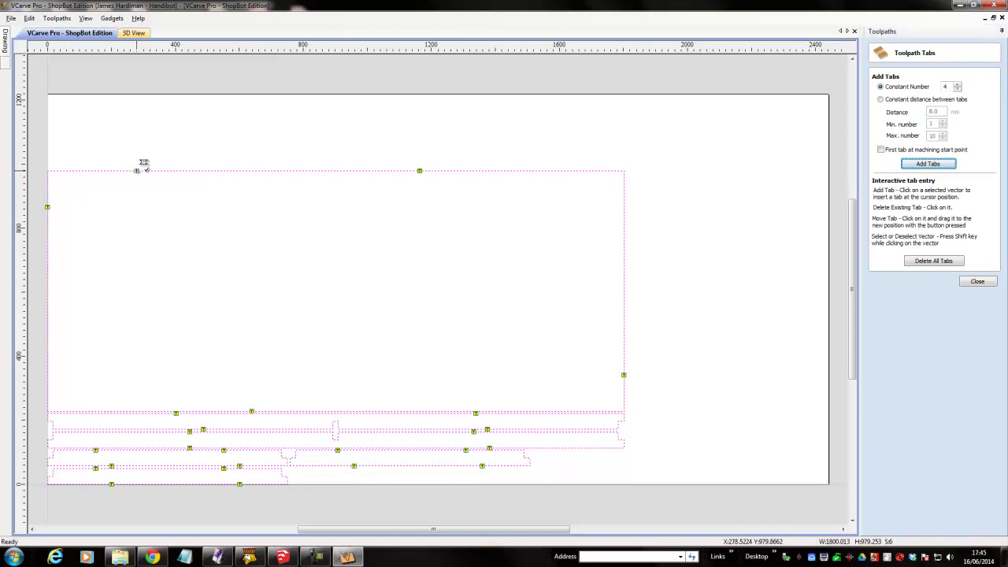
{"action": "left_click", "coordinate": [555, 171]}
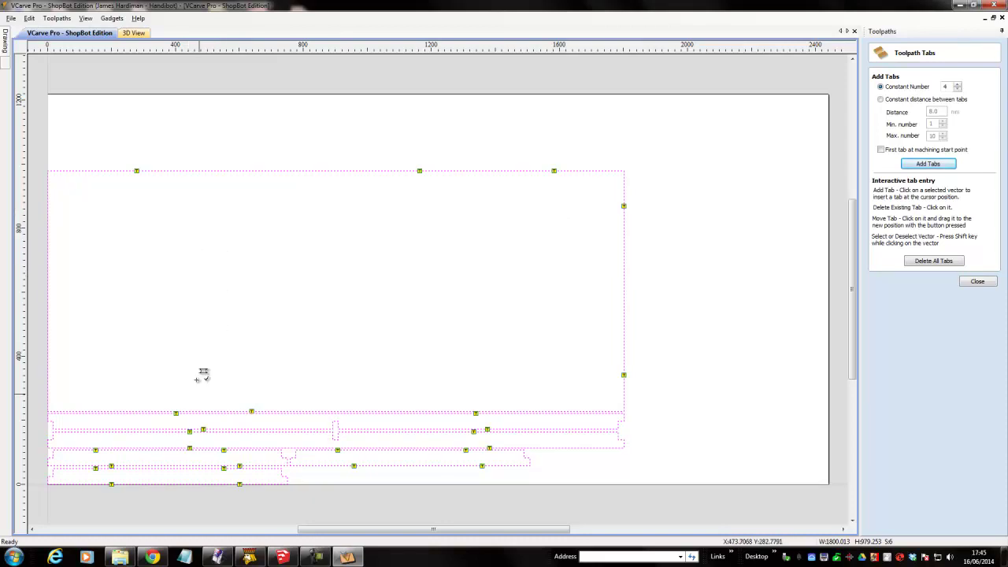
{"action": "left_click_drag", "start_coordinate": [432, 528], "coordinate": [346, 527]}
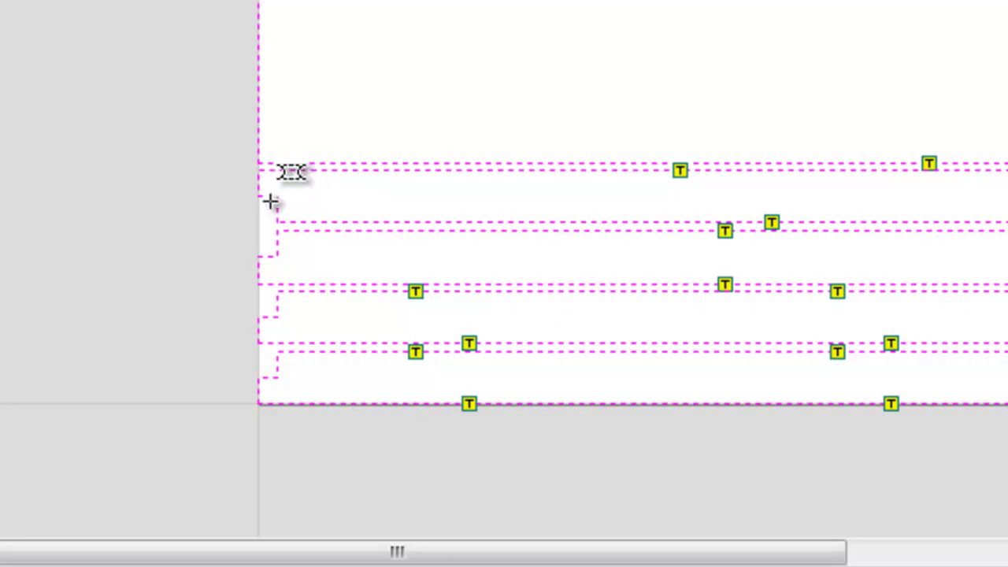
{"action": "scroll", "coordinate": [328, 215], "scroll_direction": "up", "scroll_amount": 3}
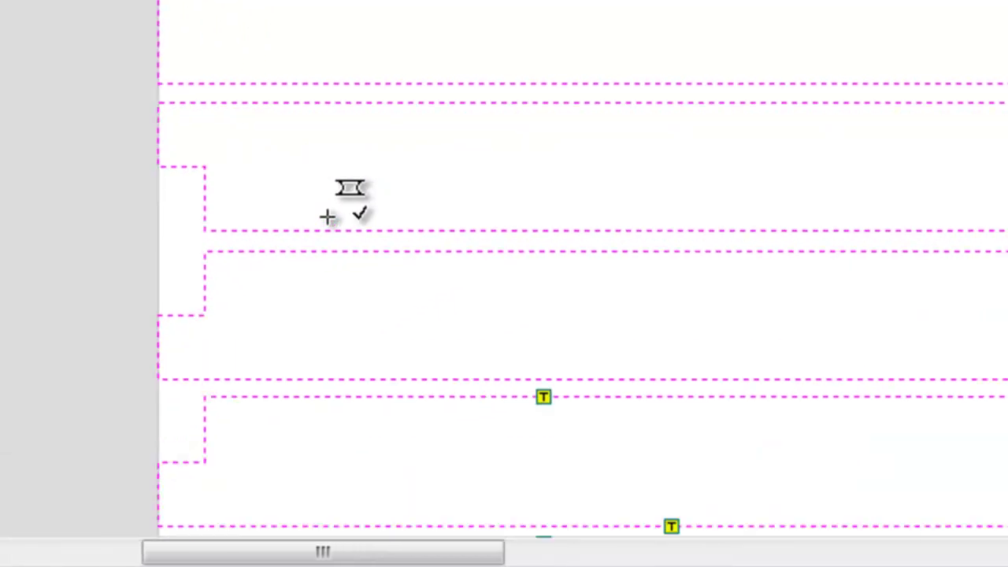
Add tabs at the strips' left ends and edges, removing one misplaced tab
{"action": "left_click", "coordinate": [180, 166]}
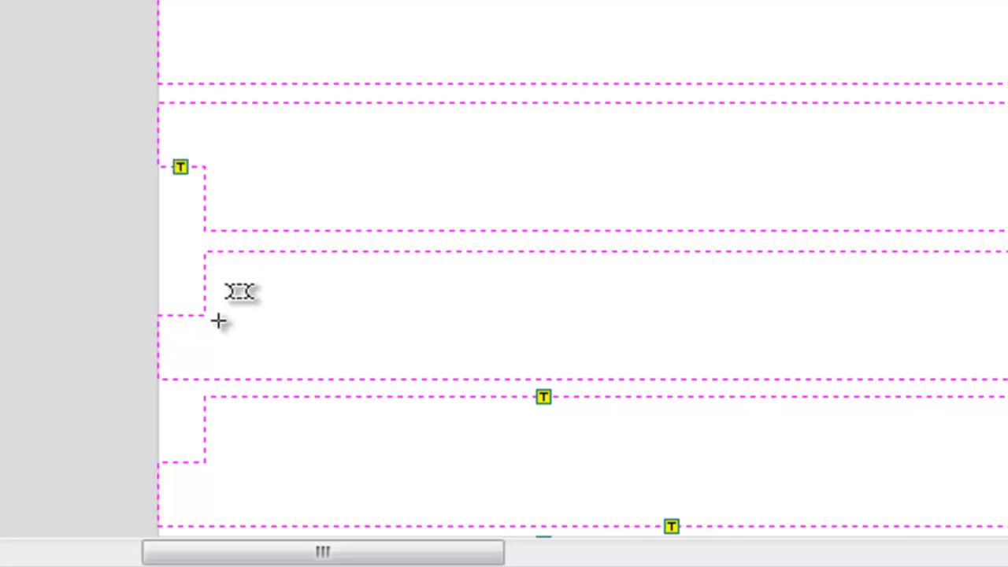
{"action": "left_click", "coordinate": [180, 315]}
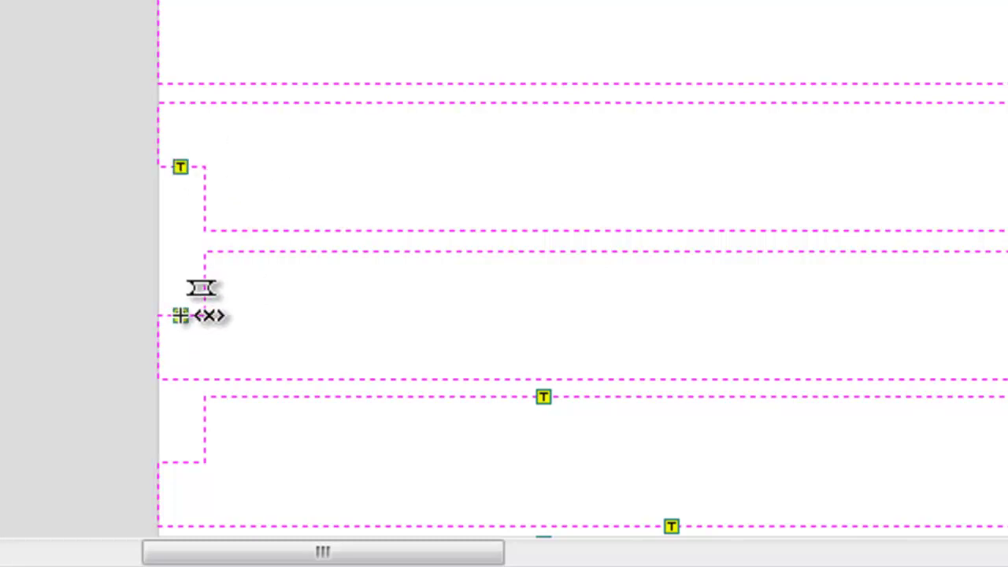
{"action": "left_click", "coordinate": [314, 251]}
{"action": "left_click", "coordinate": [313, 231]}
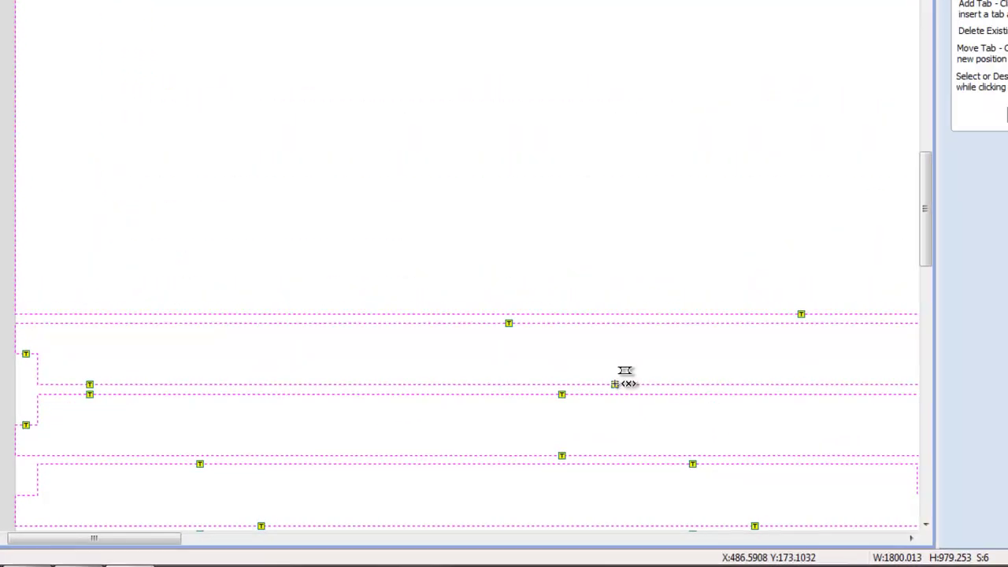
{"action": "left_click", "coordinate": [615, 383]}
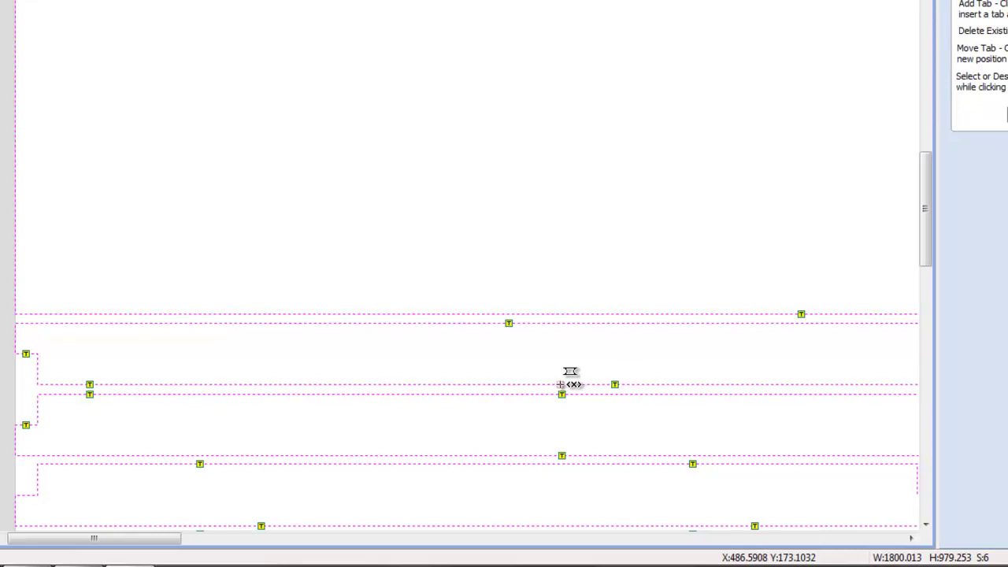
{"action": "mouse_move", "coordinate": [573, 378]}
{"action": "left_mouse_down"}
{"action": "mouse_move", "coordinate": [88, 466]}
{"action": "mouse_move", "coordinate": [138, 472]}
{"action": "left_mouse_up"}
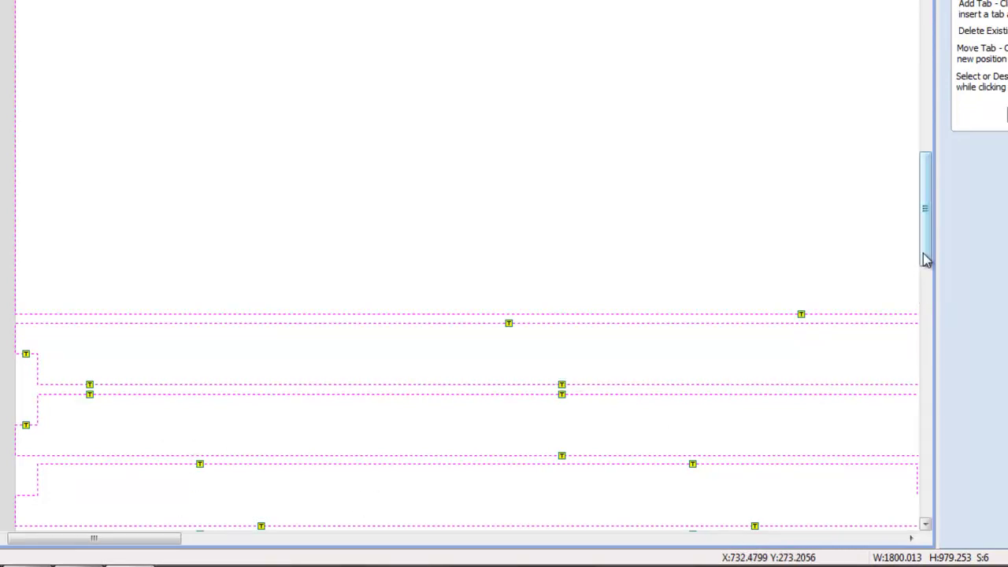
{"action": "left_click_drag", "start_coordinate": [925, 259], "coordinate": [932, 279]}
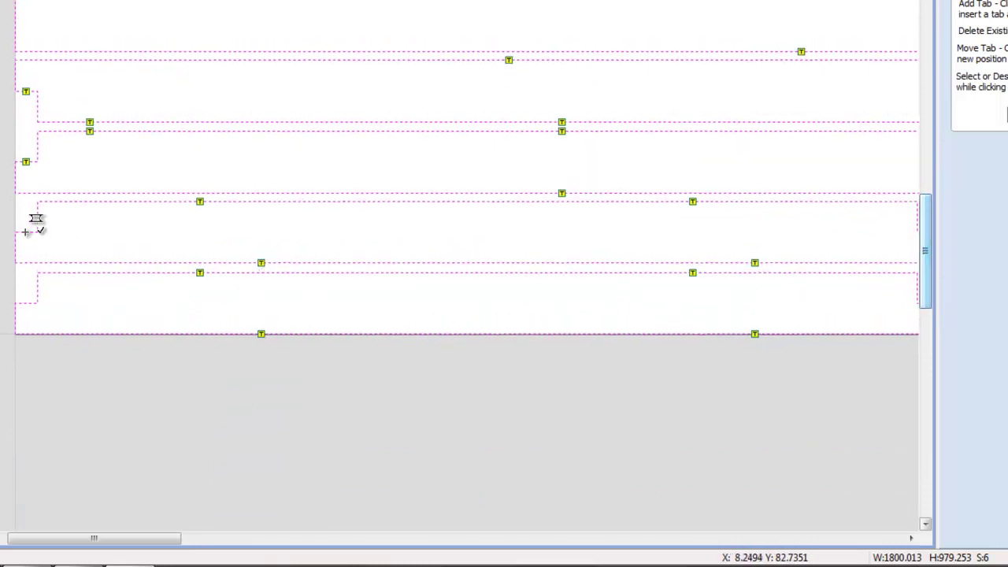
Add tabs near the neighbouring strips' left ends and move the bottom strip's tab further right
{"action": "left_click", "coordinate": [91, 201]}
{"action": "left_click", "coordinate": [91, 193]}
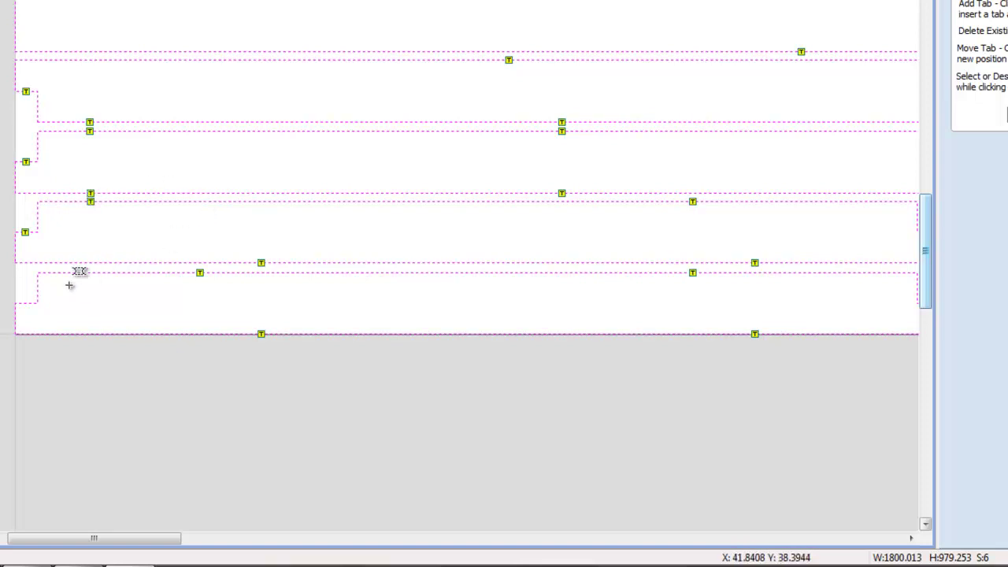
{"action": "left_click", "coordinate": [25, 302]}
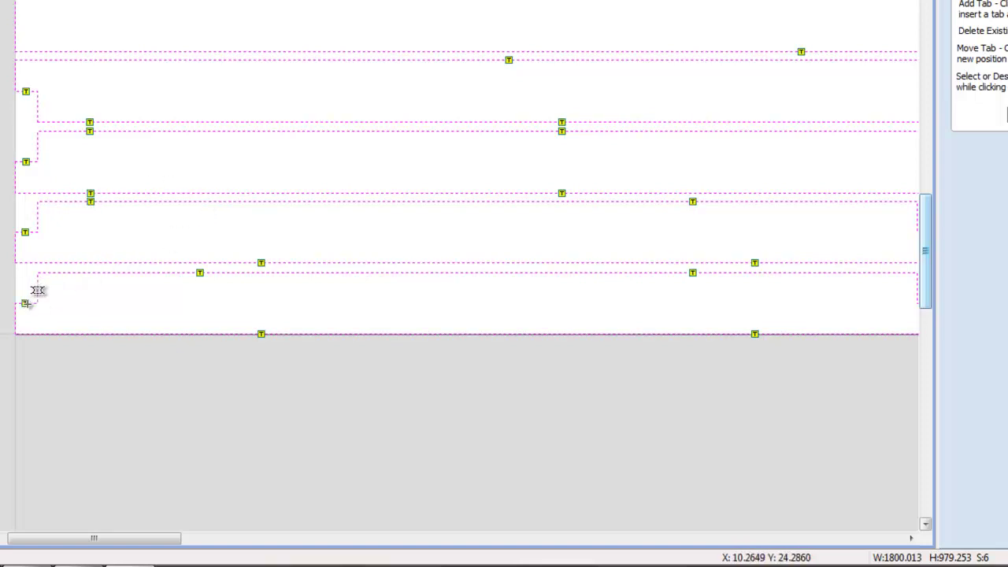
{"action": "left_click", "coordinate": [200, 262]}
{"action": "mouse_move", "coordinate": [274, 322]}
{"action": "left_mouse_down"}
{"action": "mouse_move", "coordinate": [766, 323]}
{"action": "mouse_move", "coordinate": [747, 283]}
{"action": "mouse_move", "coordinate": [764, 252]}
{"action": "mouse_move", "coordinate": [699, 251]}
{"action": "mouse_move", "coordinate": [701, 190]}
{"action": "mouse_move", "coordinate": [571, 191]}
{"action": "left_mouse_up"}
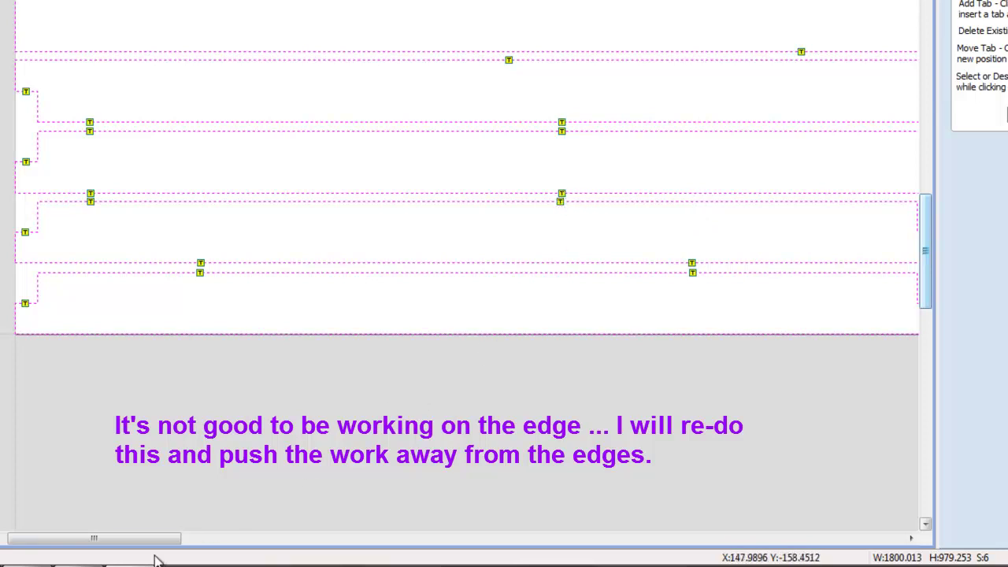
Add tabs around the notch edges and the bottom strip's end, sliding one tab left
{"action": "left_click_drag", "start_coordinate": [148, 545], "coordinate": [239, 540]}
{"action": "left_click", "coordinate": [248, 214]}
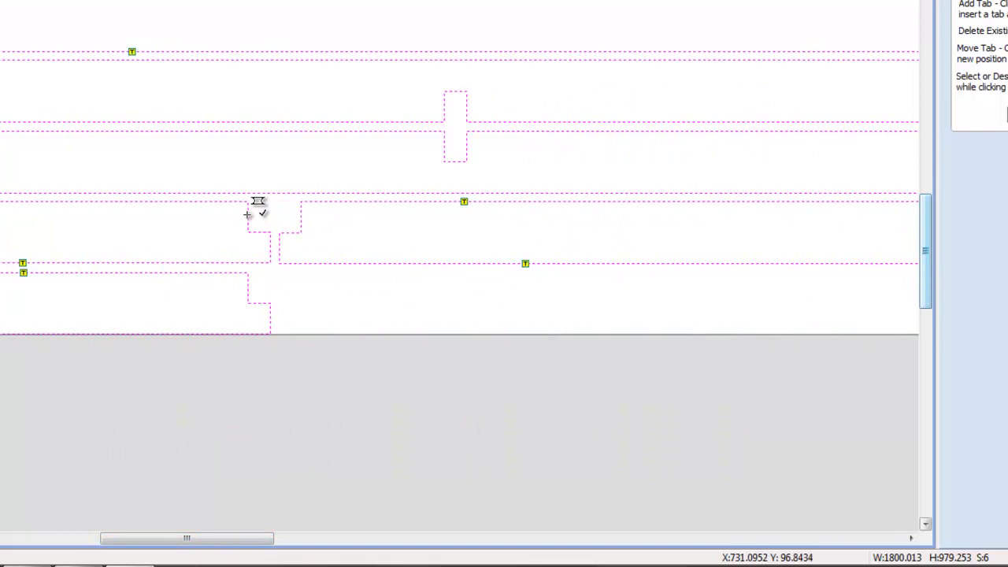
{"action": "left_click", "coordinate": [301, 217]}
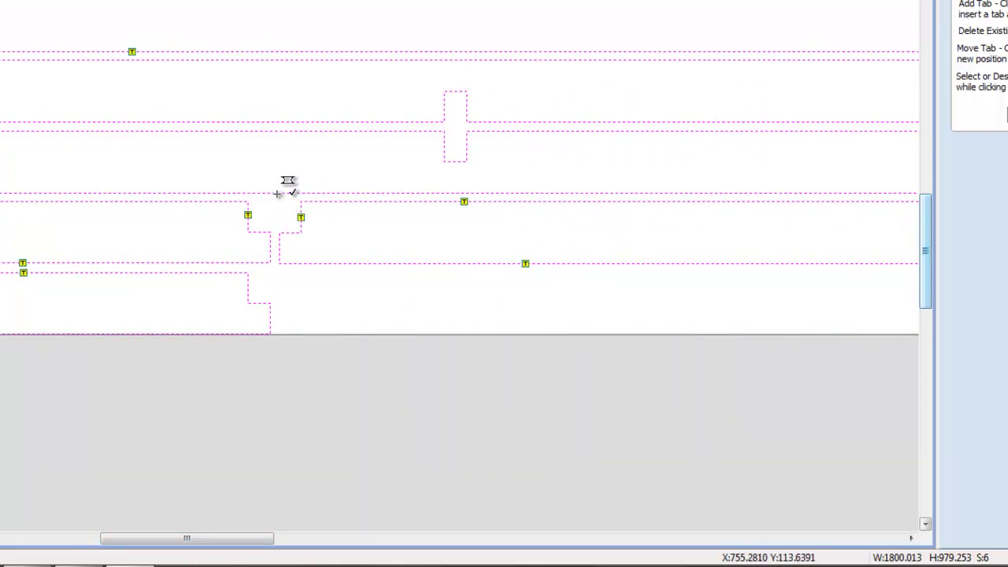
{"action": "left_click", "coordinate": [276, 193]}
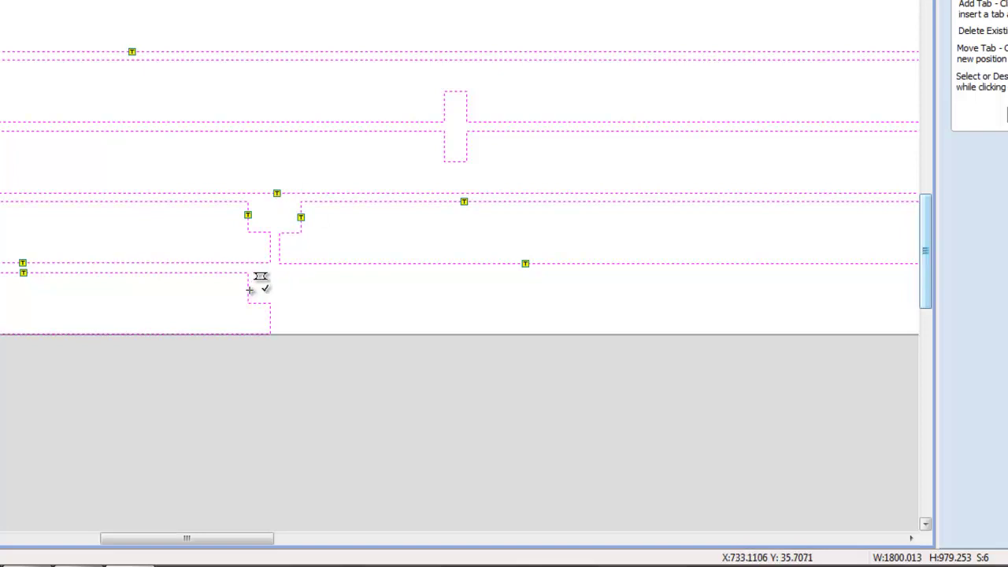
{"action": "left_click", "coordinate": [270, 316]}
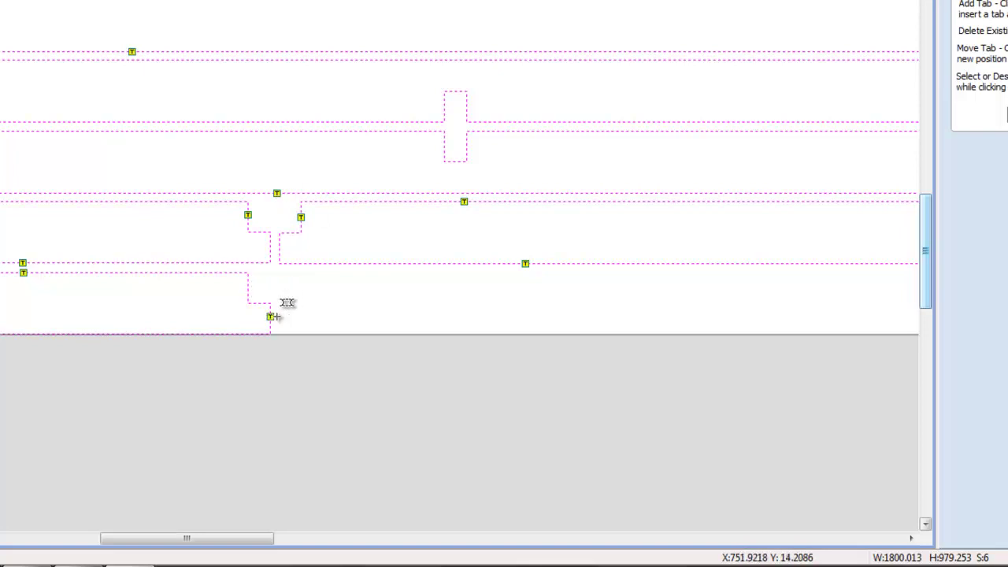
{"action": "left_click_drag", "start_coordinate": [524, 261], "coordinate": [463, 262]}
{"action": "left_click", "coordinate": [462, 192]}
Add tabs on all sides of the slot, paired tabs either side of it, and a second top-strip tab
{"action": "left_click", "coordinate": [444, 101]}
{"action": "left_click", "coordinate": [467, 102]}
{"action": "left_click", "coordinate": [446, 149]}
{"action": "left_click", "coordinate": [465, 148]}
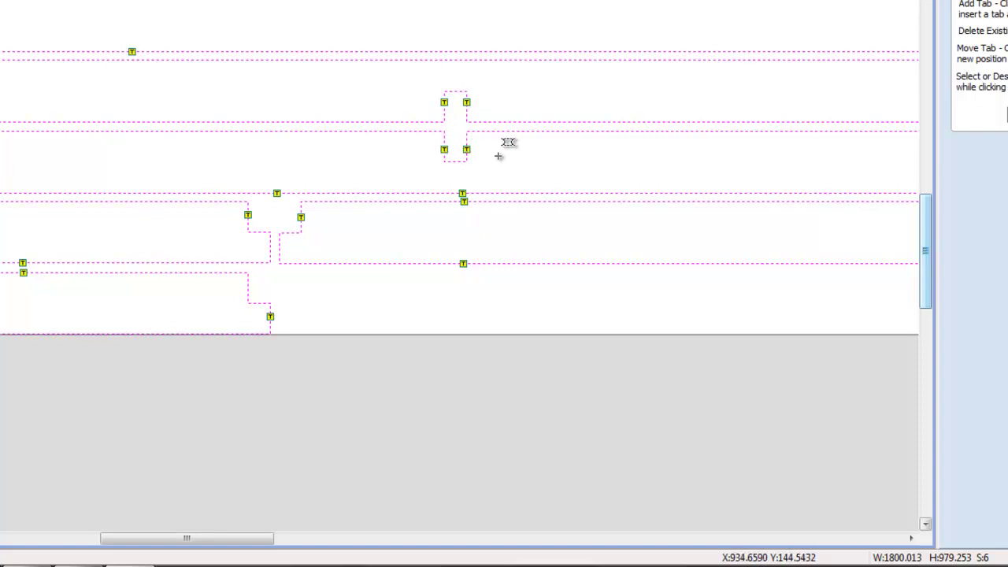
{"action": "left_click", "coordinate": [366, 122]}
{"action": "left_click", "coordinate": [365, 131]}
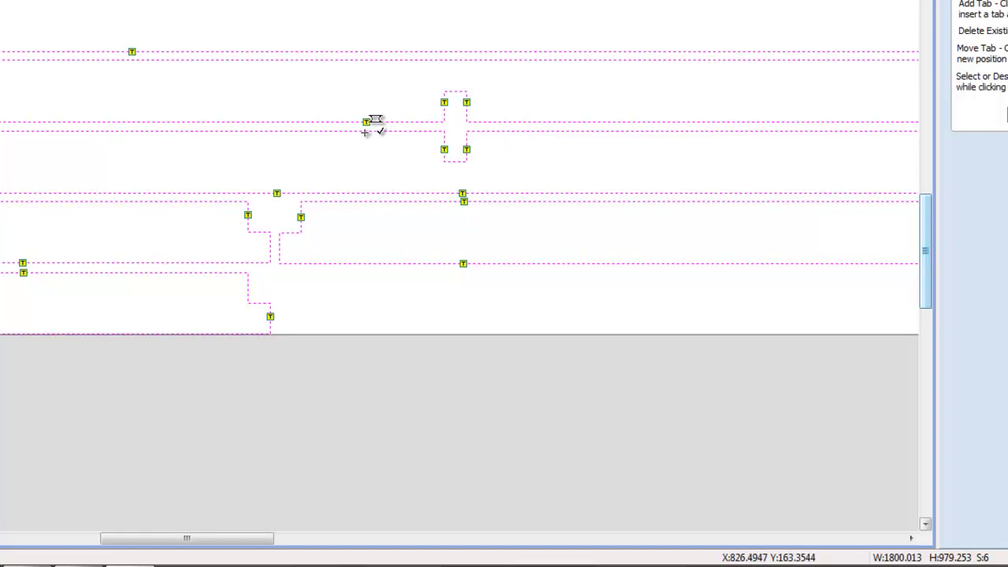
{"action": "left_click", "coordinate": [524, 122]}
{"action": "left_click", "coordinate": [527, 131]}
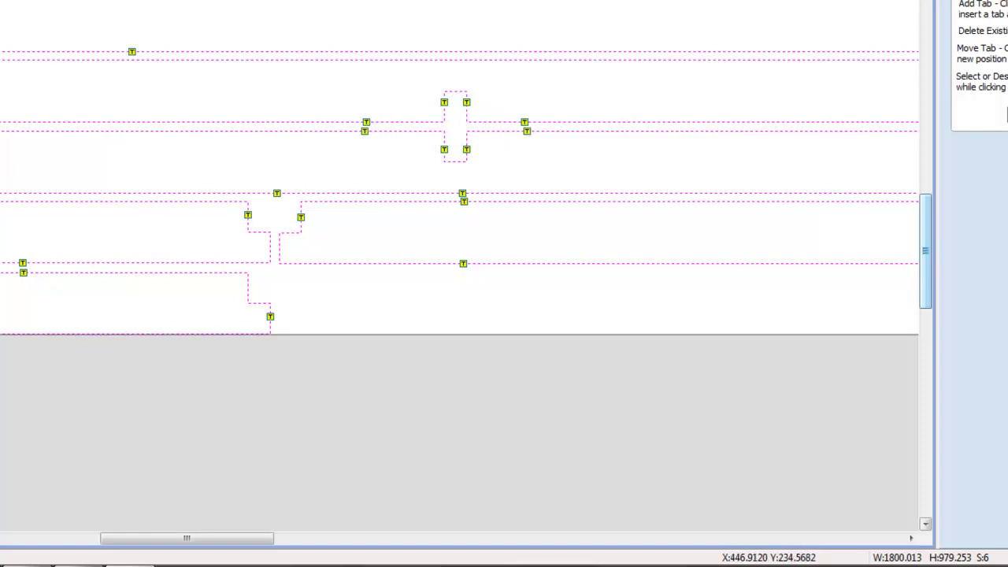
{"action": "left_click", "coordinate": [133, 59]}
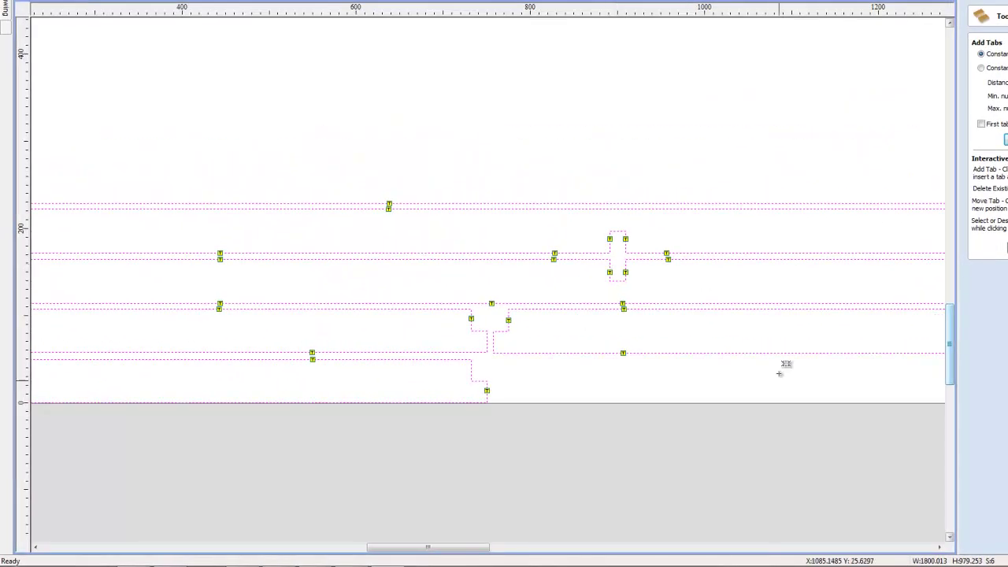
Line up the upper and lower tabs on adjacent strips and zoom out to check the sheet
{"action": "left_click_drag", "start_coordinate": [462, 551], "coordinate": [526, 549]}
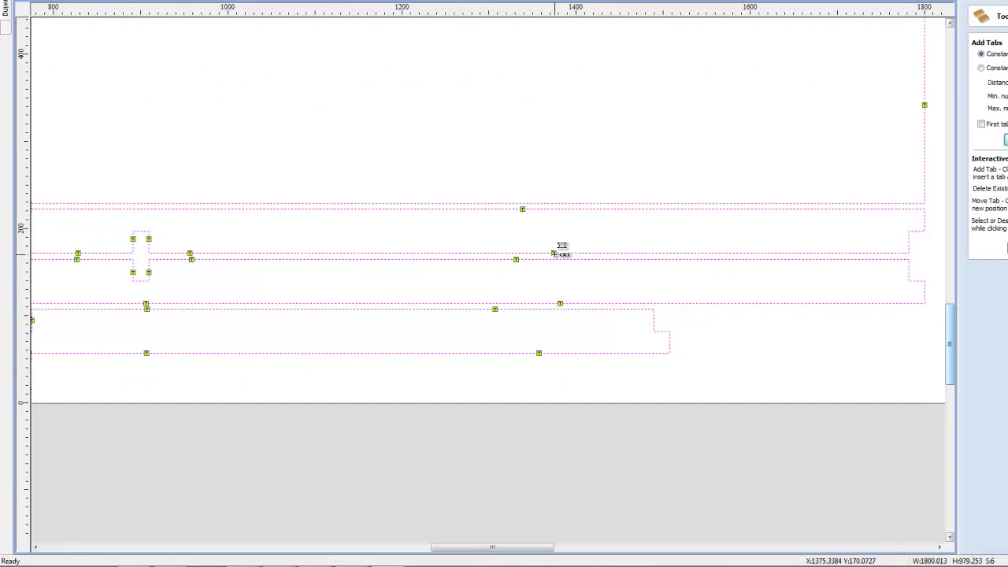
{"action": "left_click_drag", "start_coordinate": [517, 254], "coordinate": [516, 254]}
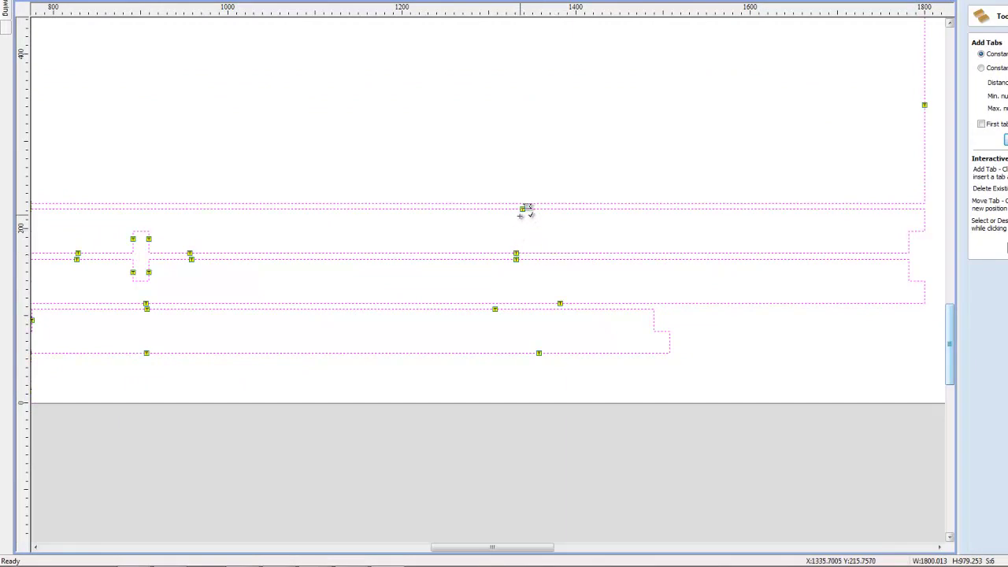
{"action": "left_click", "coordinate": [522, 203]}
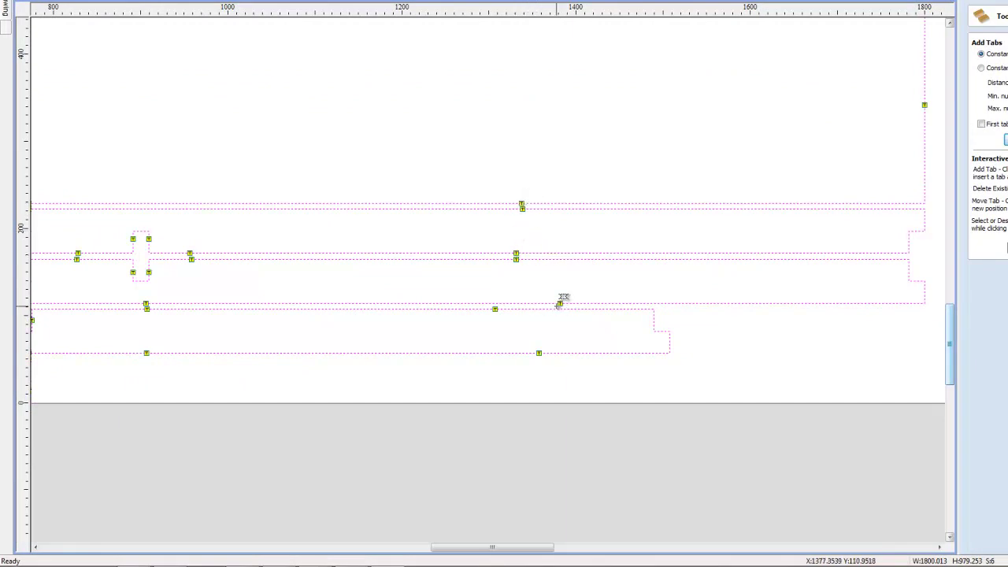
{"action": "left_click_drag", "start_coordinate": [504, 301], "coordinate": [560, 299]}
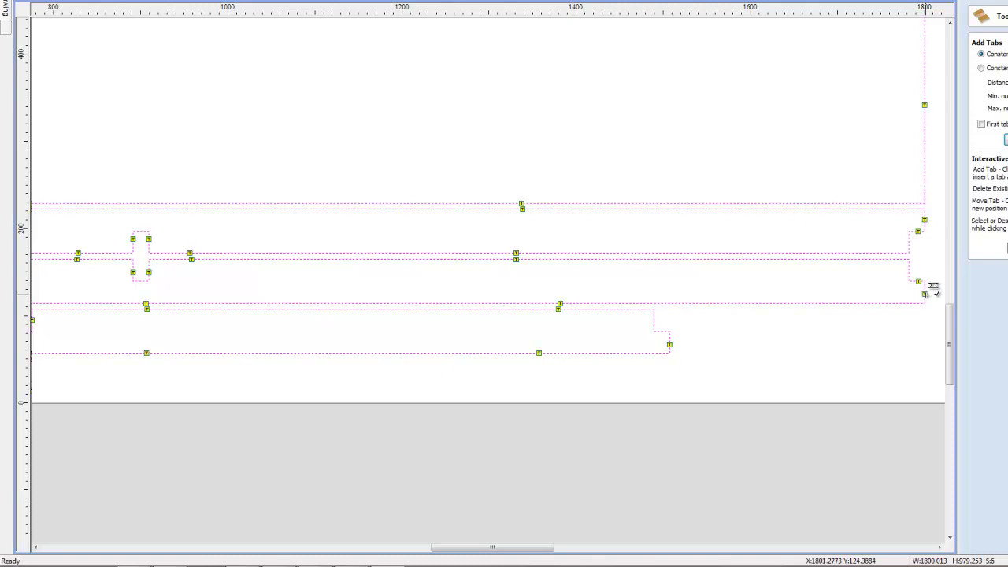
{"action": "scroll", "coordinate": [793, 385], "scroll_direction": "down", "scroll_amount": 3}
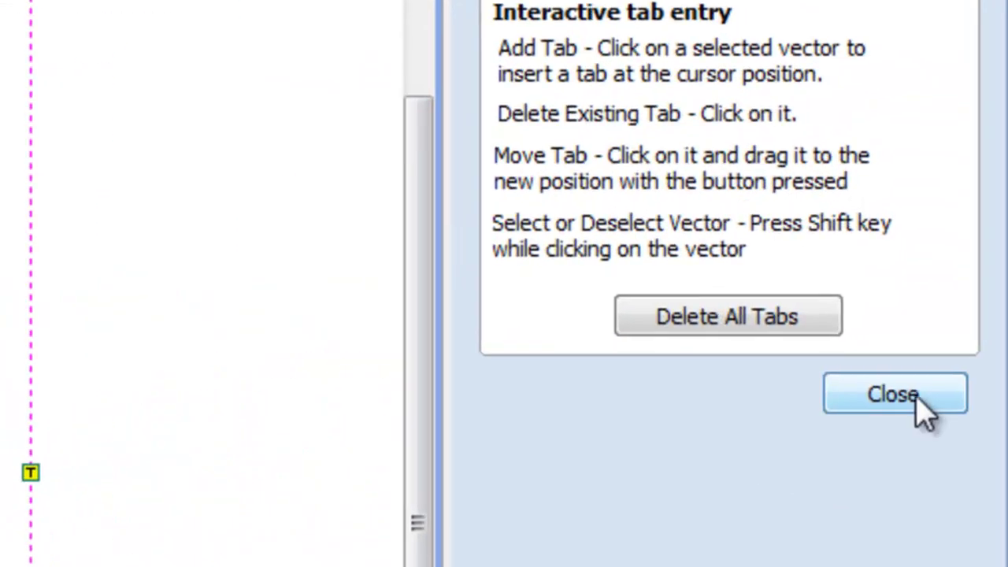
Finish the tabs and calculate the Profile 1 toolpath around the bench parts, accepting the cut-through warning
{"action": "left_click", "coordinate": [1007, 269]}
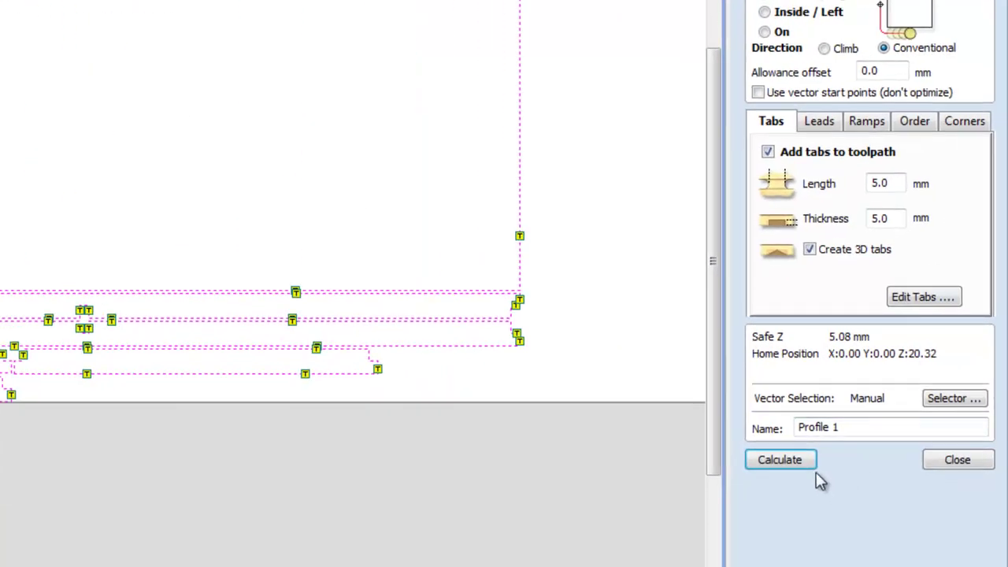
{"action": "left_click", "coordinate": [802, 459]}
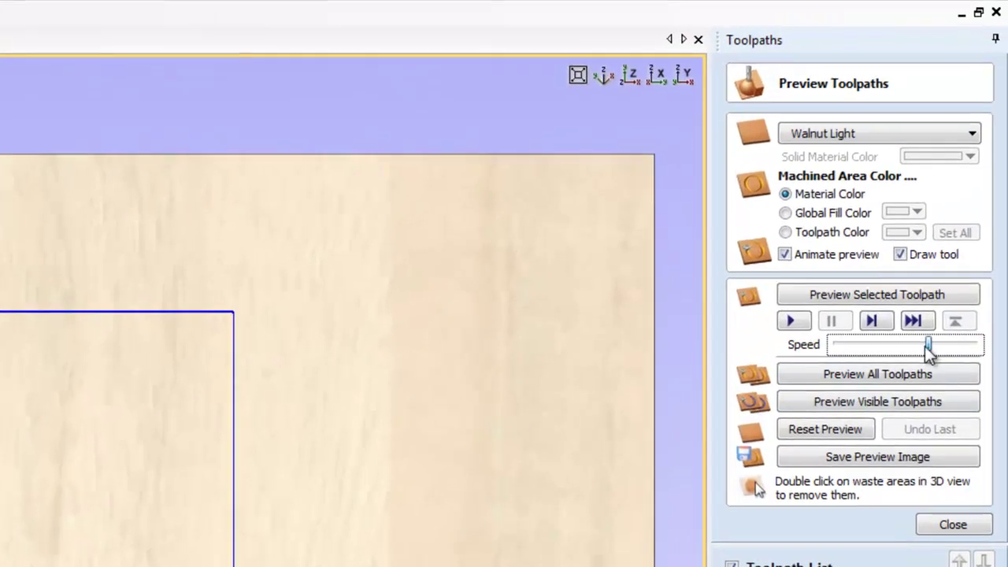
Preview all toolpaths cutting the 18 mm sheet at reduced speed, orbit to inspect, then return to SketchUp
{"action": "left_click_drag", "start_coordinate": [928, 347], "coordinate": [893, 352]}
{"action": "left_click", "coordinate": [893, 374]}
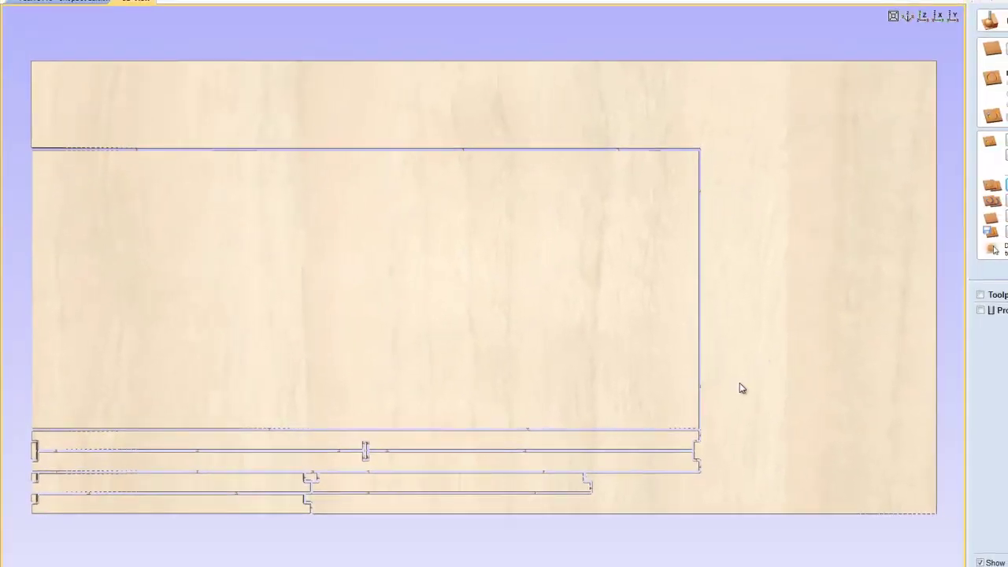
{"action": "left_click_drag", "start_coordinate": [739, 388], "coordinate": [713, 299]}
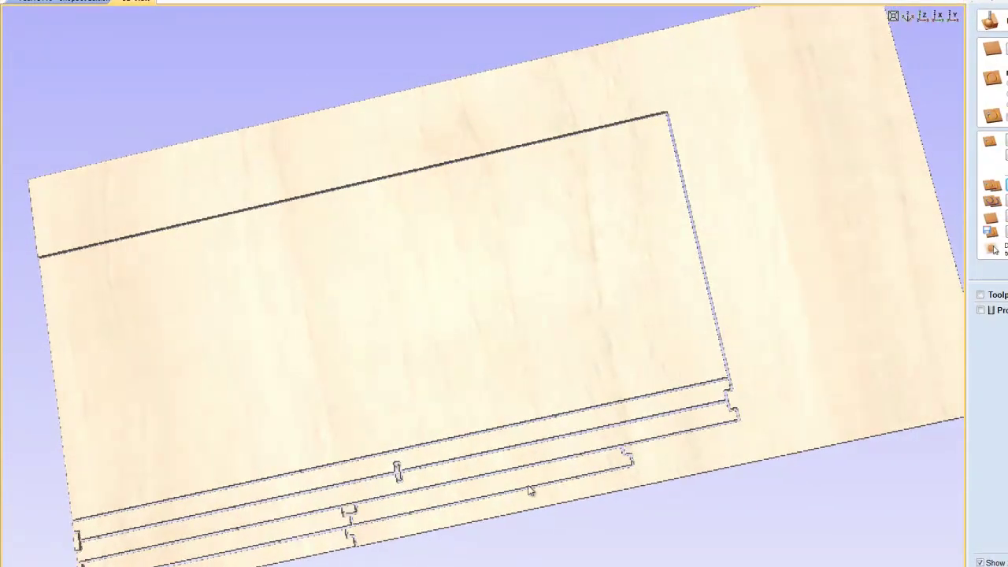
{"action": "left_click_drag", "start_coordinate": [517, 471], "coordinate": [859, 332]}
{"action": "left_click_drag", "start_coordinate": [446, 308], "coordinate": [443, 391]}
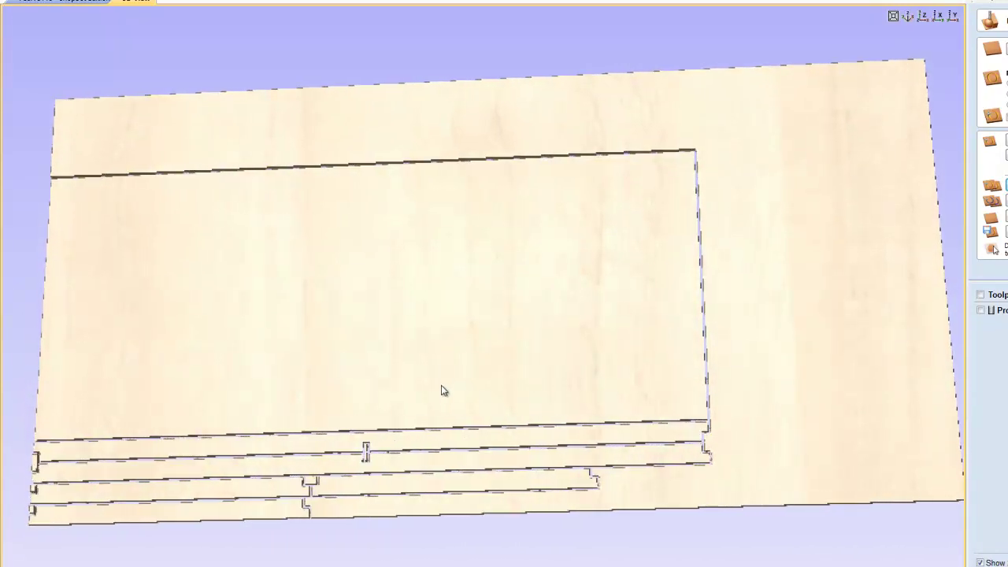
{"action": "left_click", "coordinate": [309, 535]}
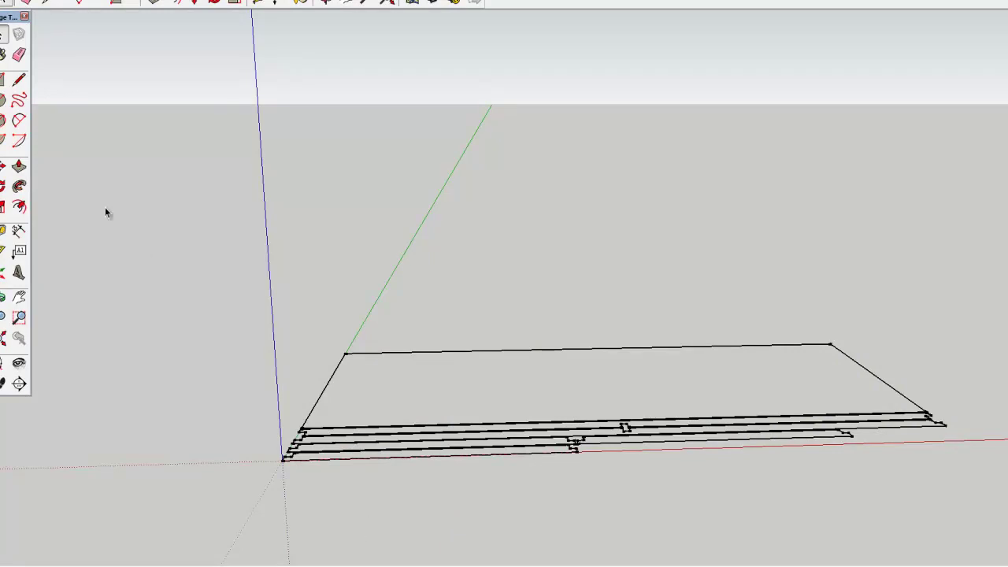
Open the recent file electronics bench.skp in SketchUp
{"action": "left_click", "coordinate": [3, 17]}
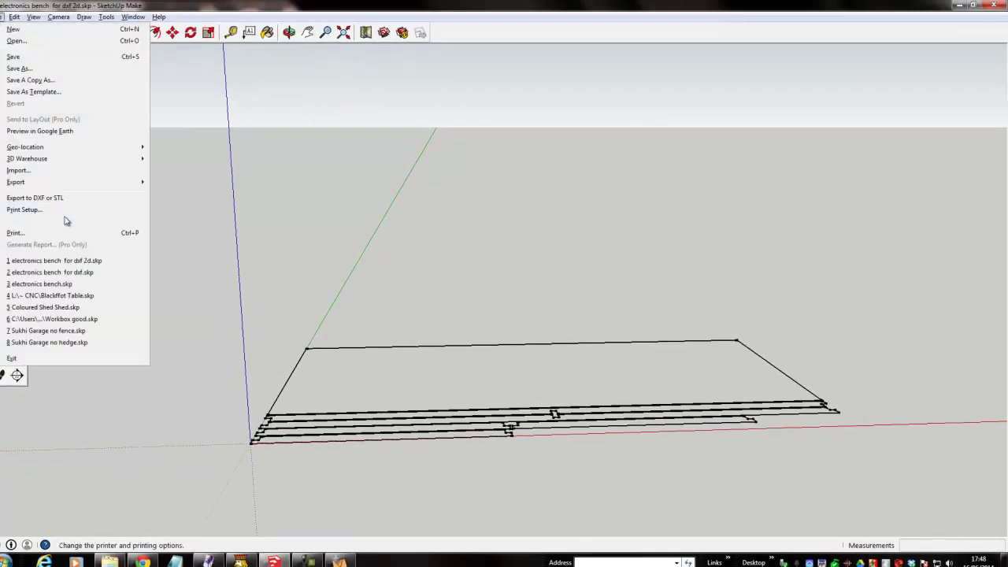
{"action": "left_click", "coordinate": [58, 284]}
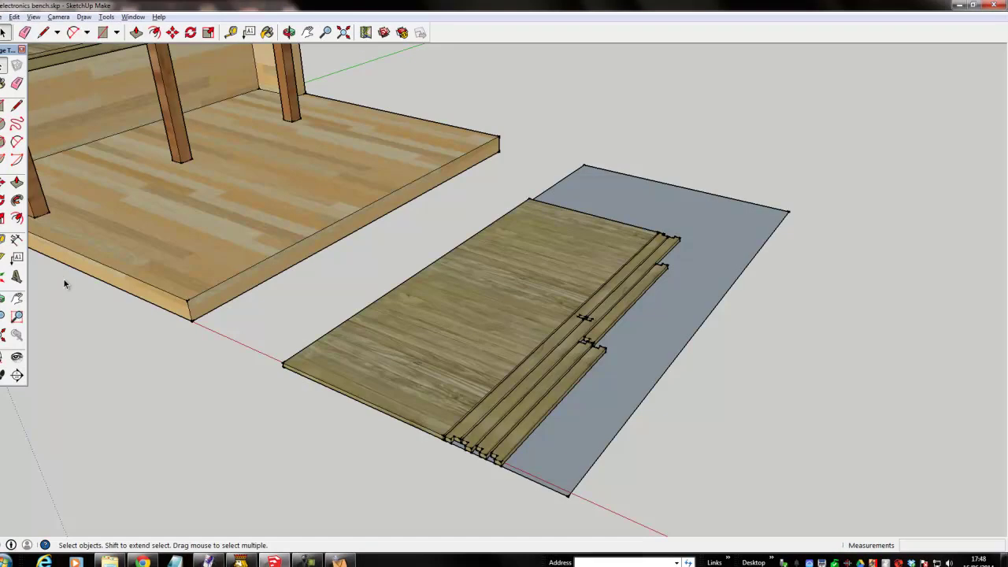